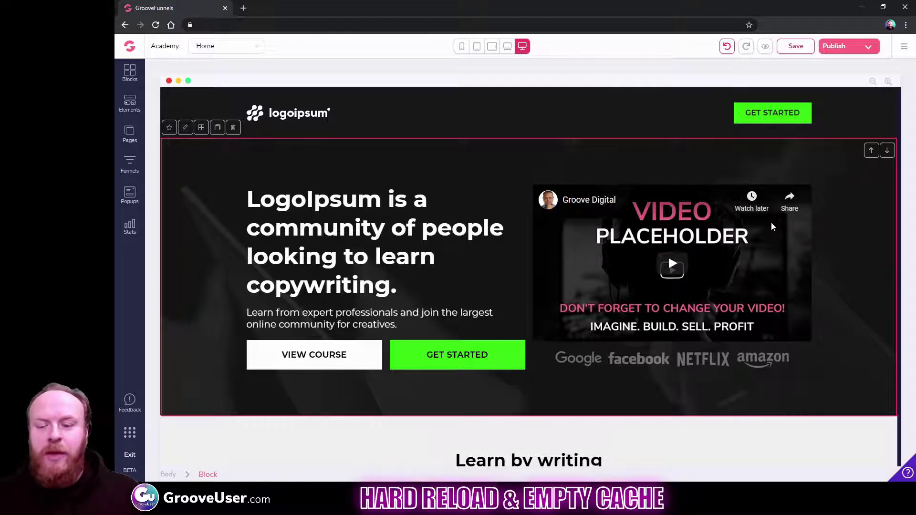
- Open the browser's developer tools, hard reload the page builder, and close the developer tools
key("ctrl+shift+i")
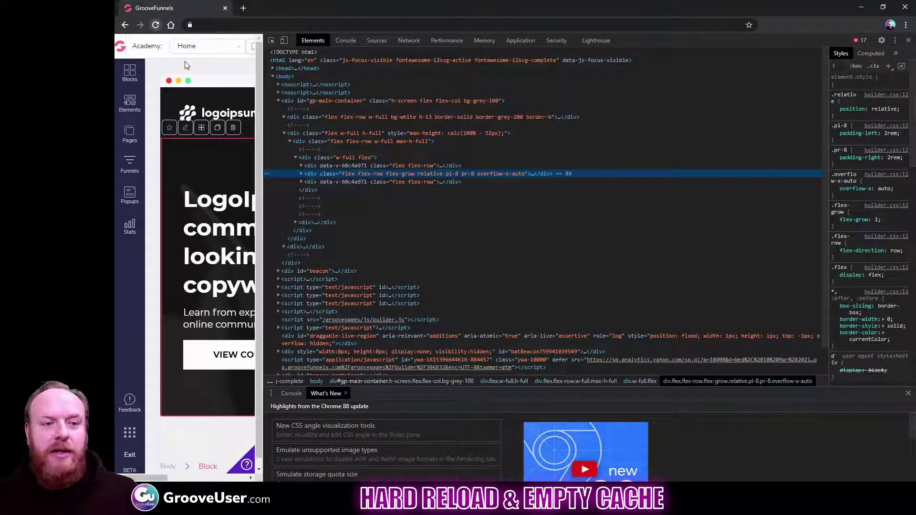
key("ctrl+shift+r")
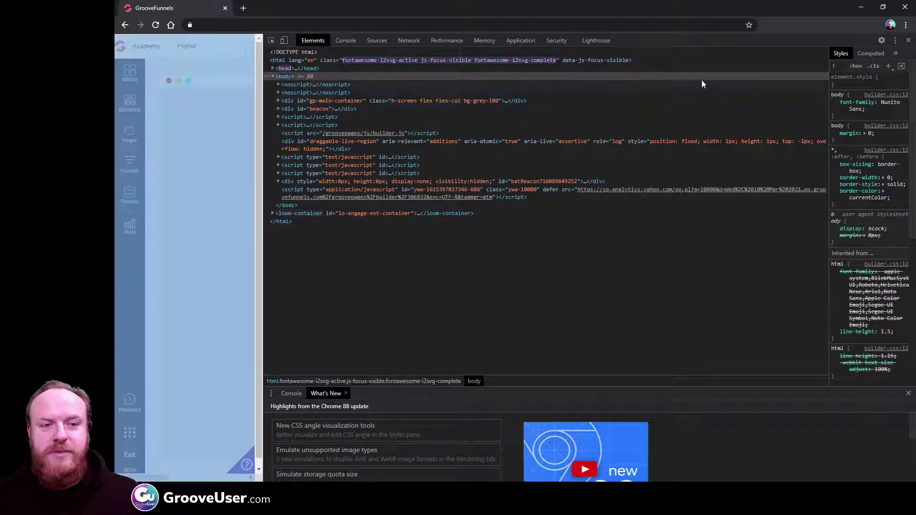
left_click(909, 41)
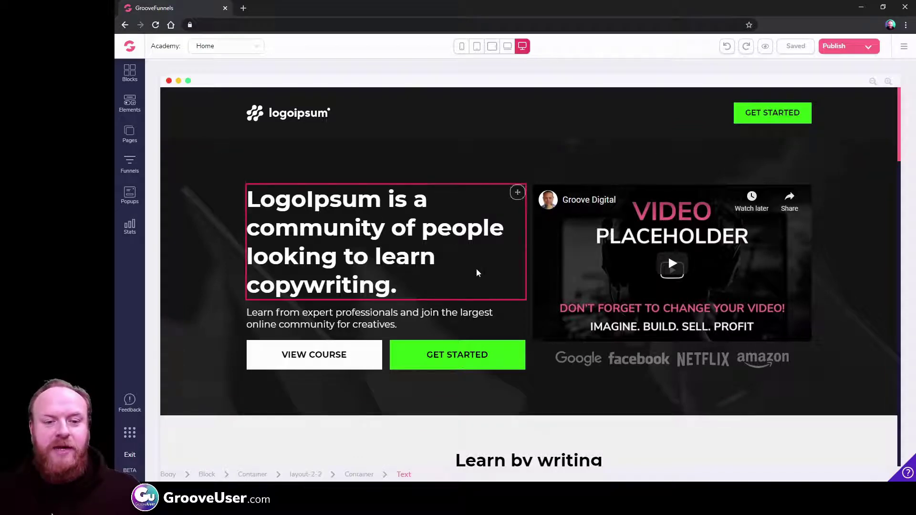
- View the design settings of the hero headline, the YouTube video, and the Get Started and View Course buttons in turn
left_click(357, 230)
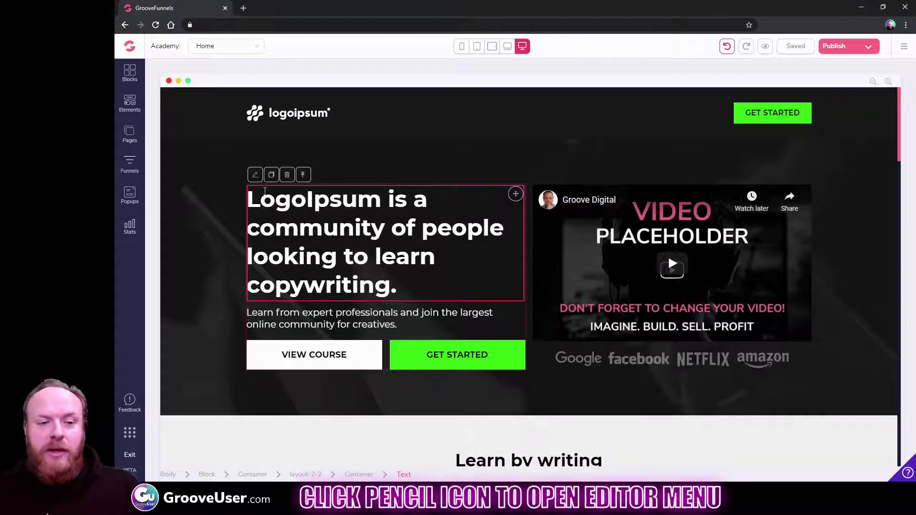
left_click(256, 176)
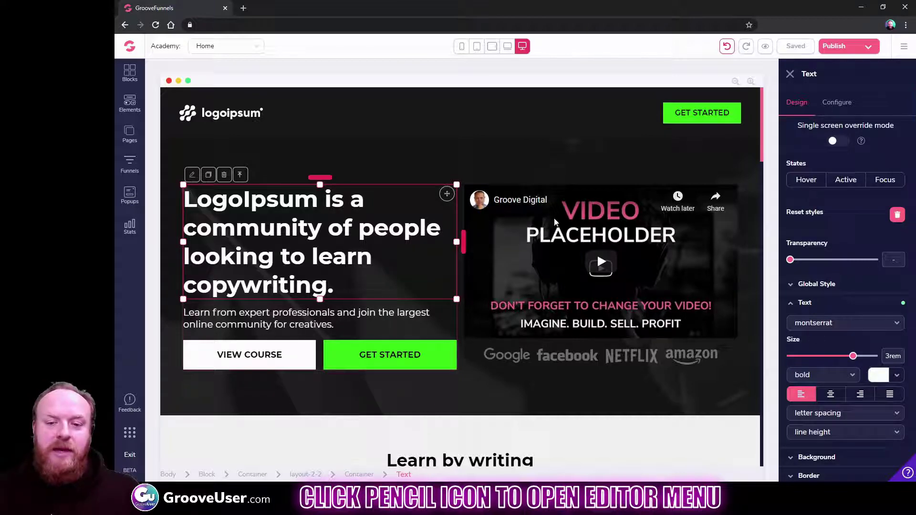
left_click(668, 189)
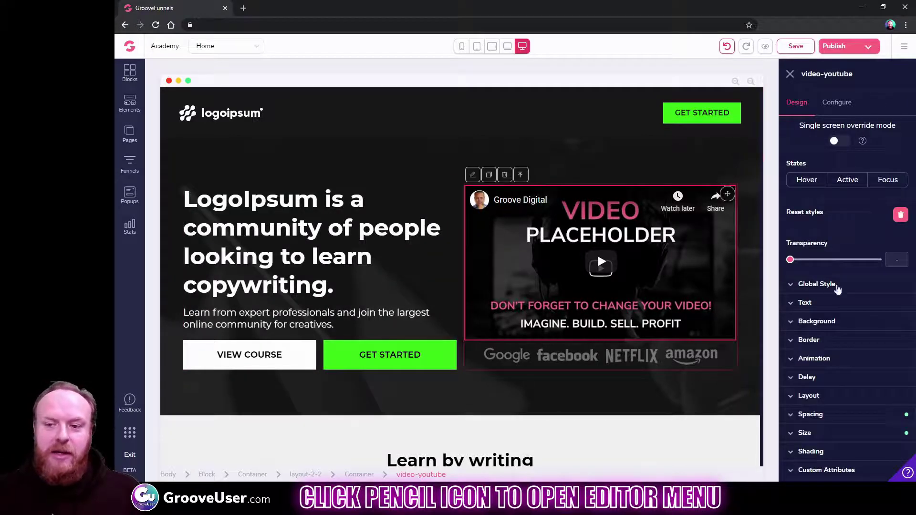
left_click(422, 351)
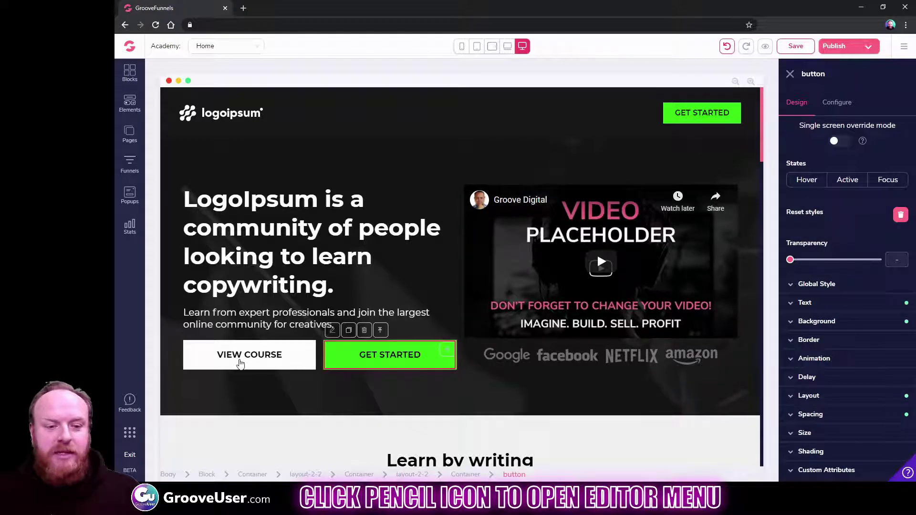
left_click(240, 363)
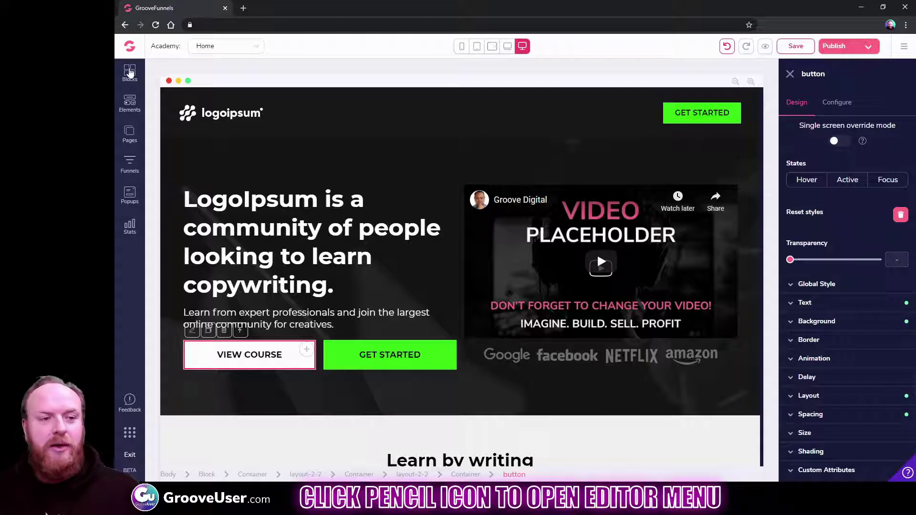
- Open the Elements library briefly, reselect the hero headline and display its resize handles
left_click(130, 102)
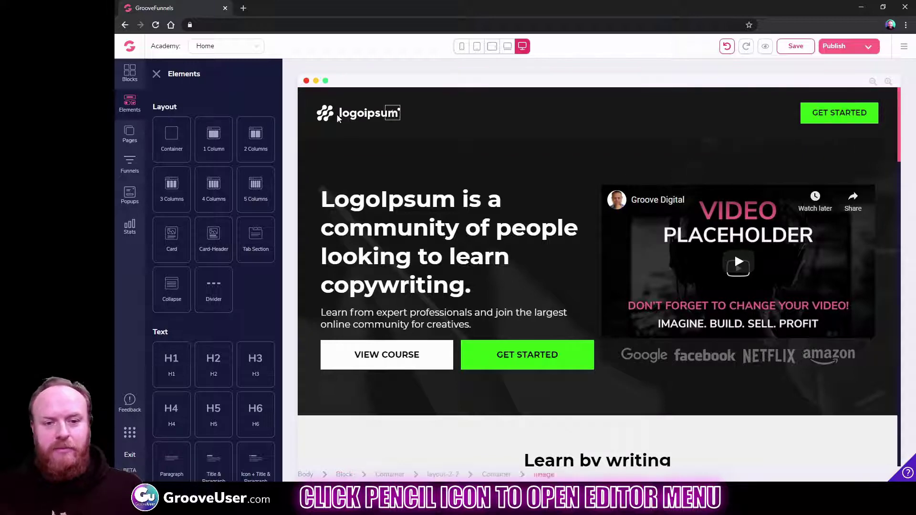
left_click(439, 230)
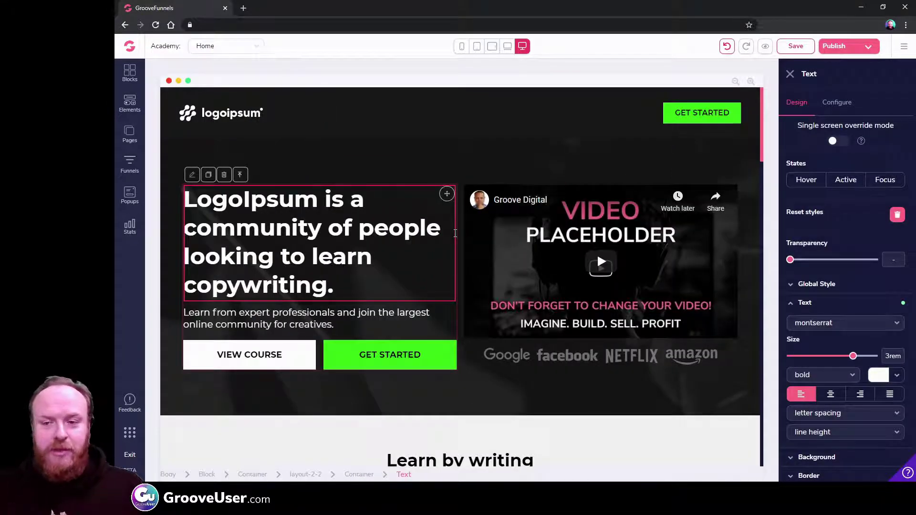
scroll(309, 248, "down", 2)
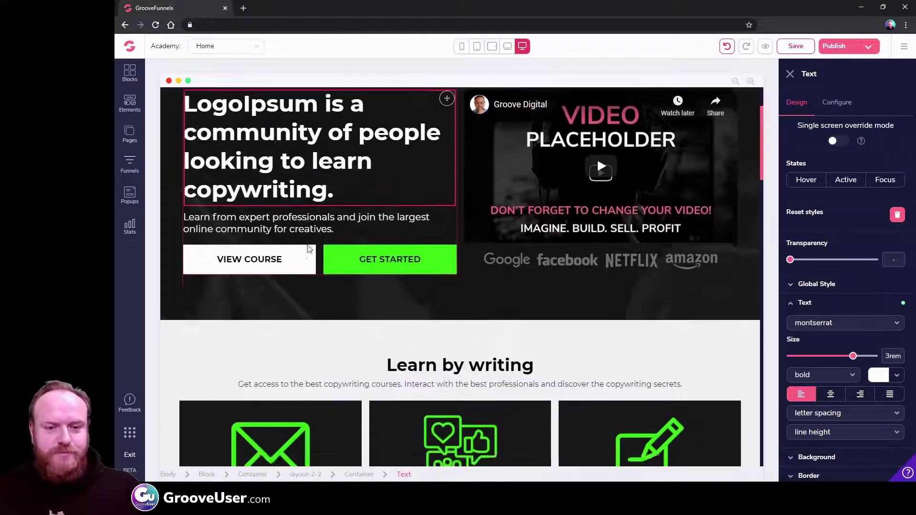
scroll(309, 249, "up", 2)
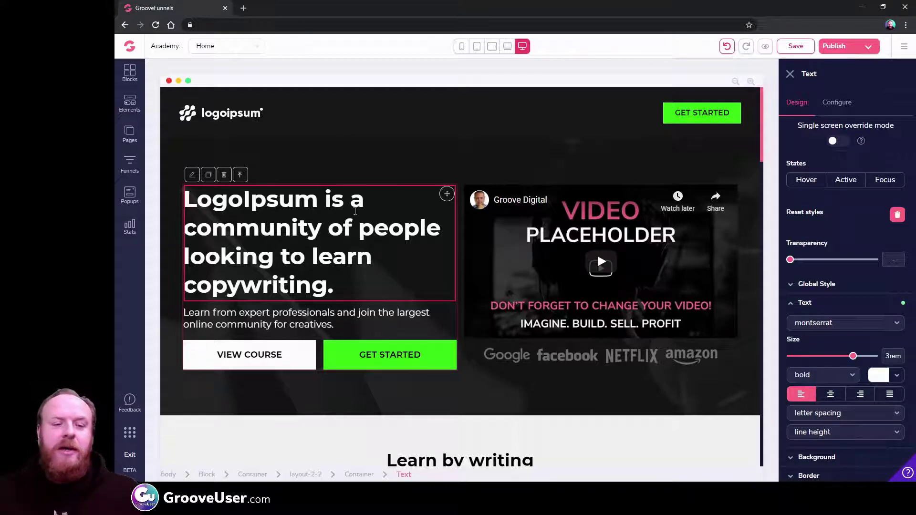
scroll(325, 243, "down", 10)
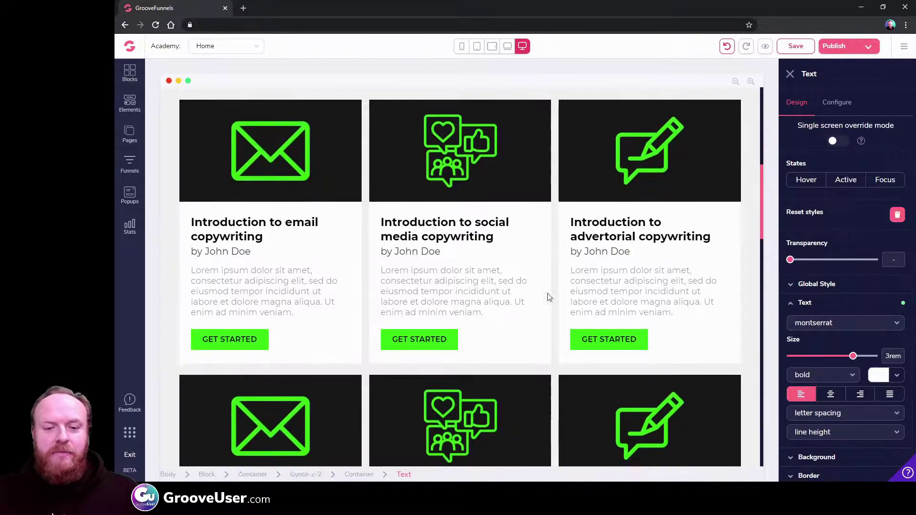
scroll(455, 274, "down", 4)
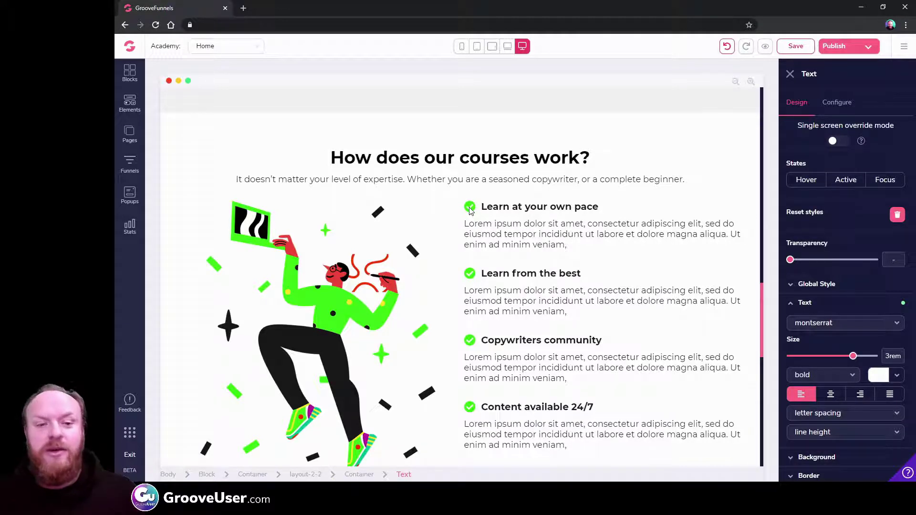
scroll(470, 211, "up", 15)
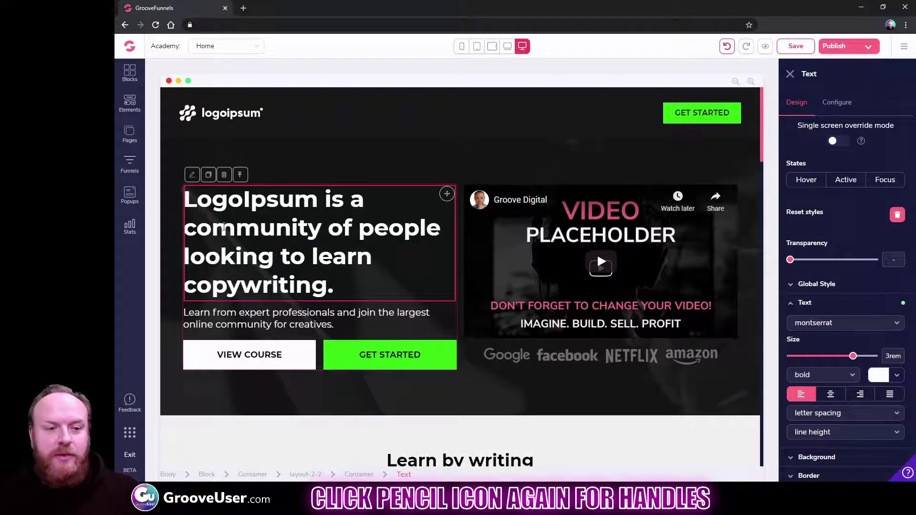
left_click(192, 176)
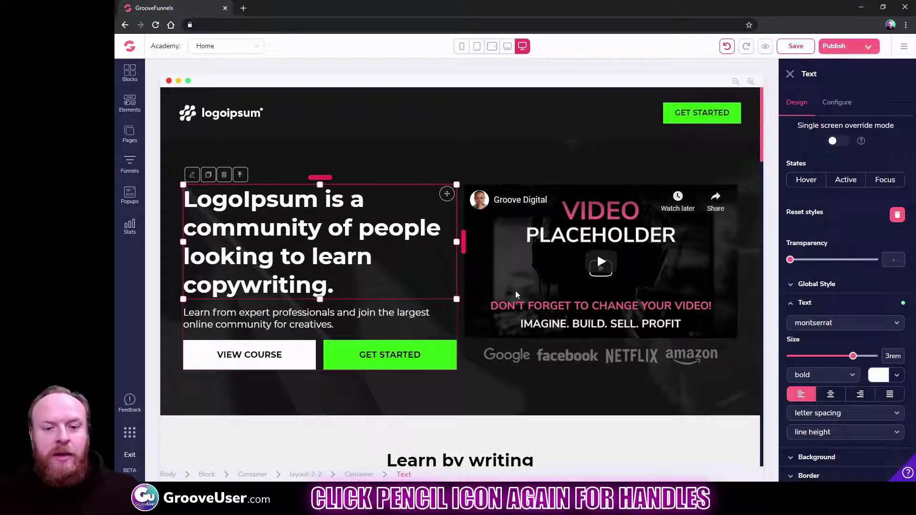
- Show the resize handles of the check icon beside "Learn at your own pace" and return to the page top
scroll(380, 333, "down", 6)
scroll(468, 344, "down", 10)
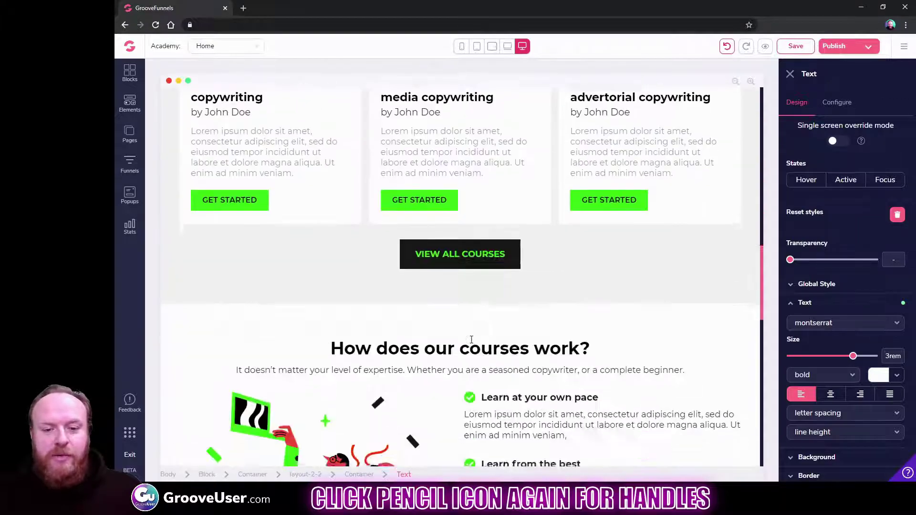
left_click(472, 210)
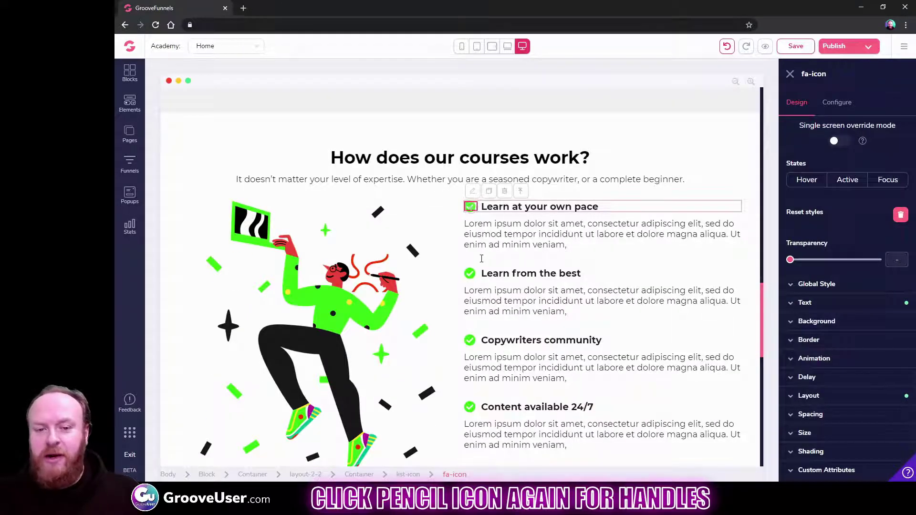
left_click(472, 193)
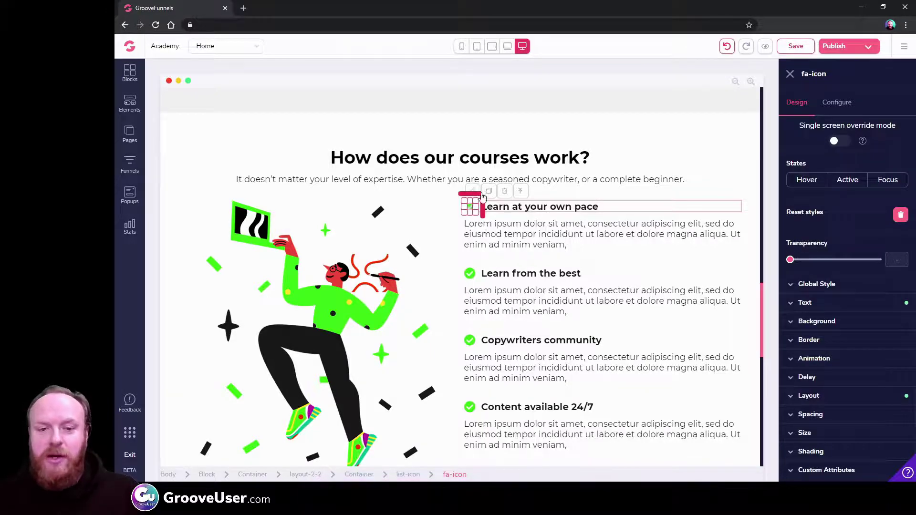
scroll(509, 324, "up", 10)
scroll(507, 324, "up", 10)
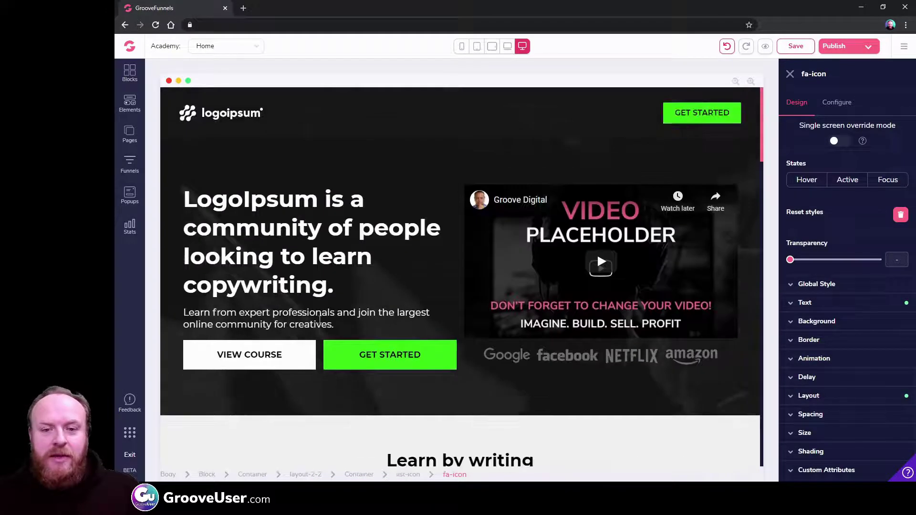
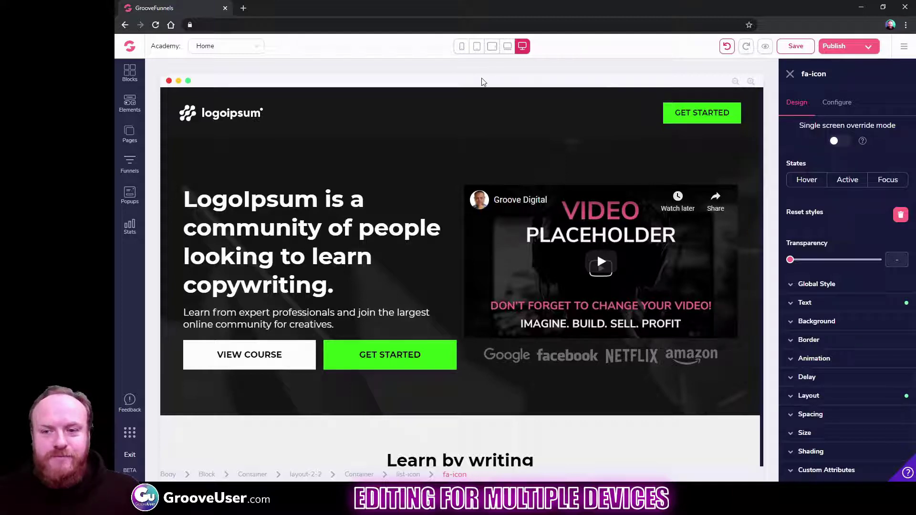
- Preview the page at every device size from laptop down to phone and back up to desktop
left_click(506, 46)
left_click(492, 47)
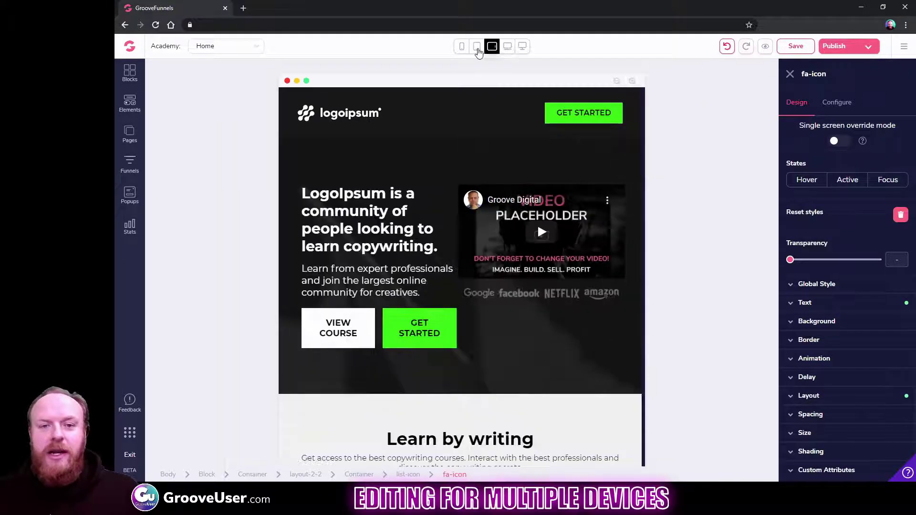
left_click(477, 47)
left_click(461, 47)
left_click(477, 47)
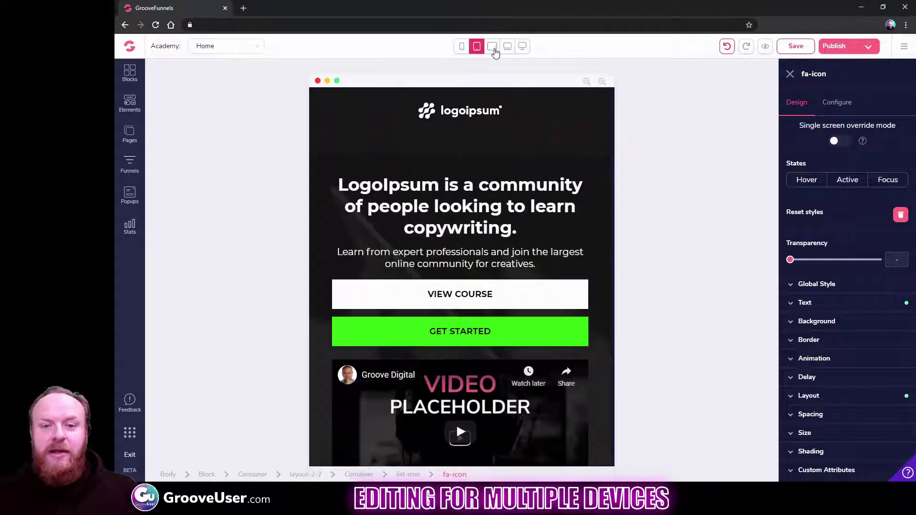
left_click(492, 47)
left_click(508, 48)
left_click(522, 47)
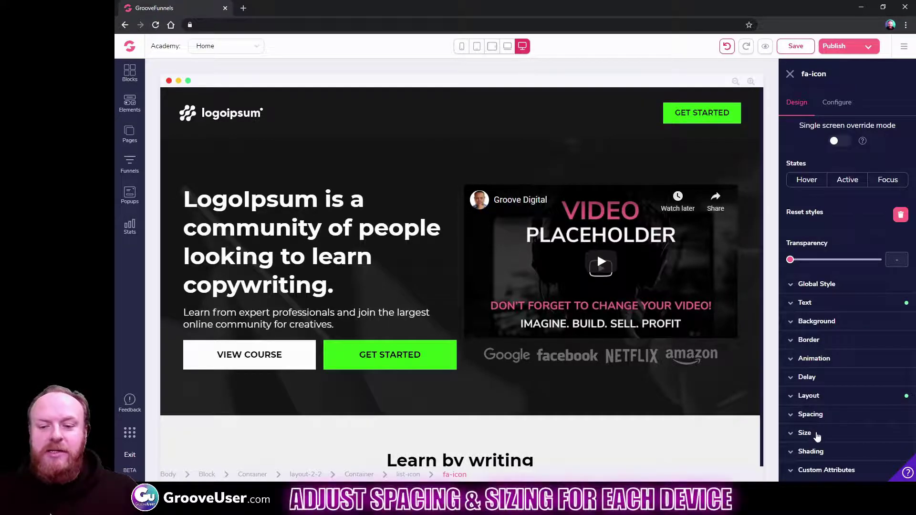
- Step the page preview down once more from laptop to phone size, and return to the desktop view
left_click(508, 47)
left_click(492, 47)
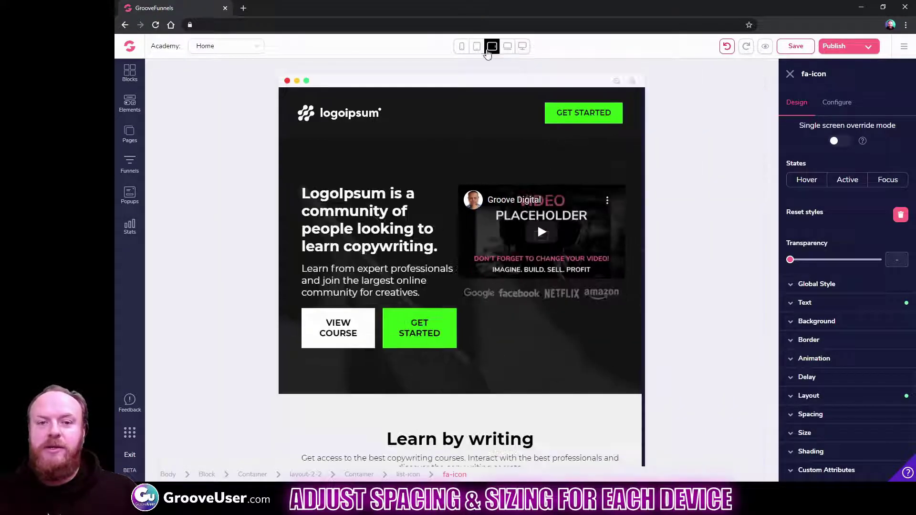
left_click(477, 47)
left_click(462, 47)
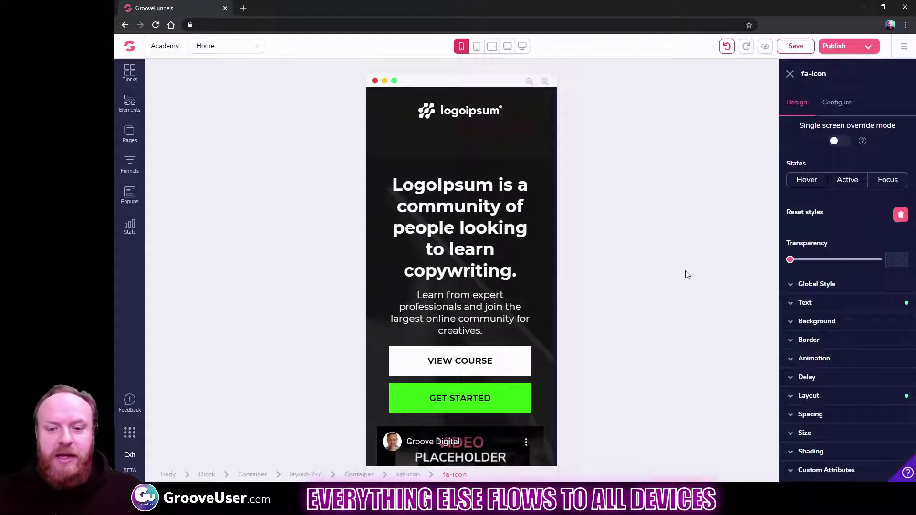
left_click(522, 46)
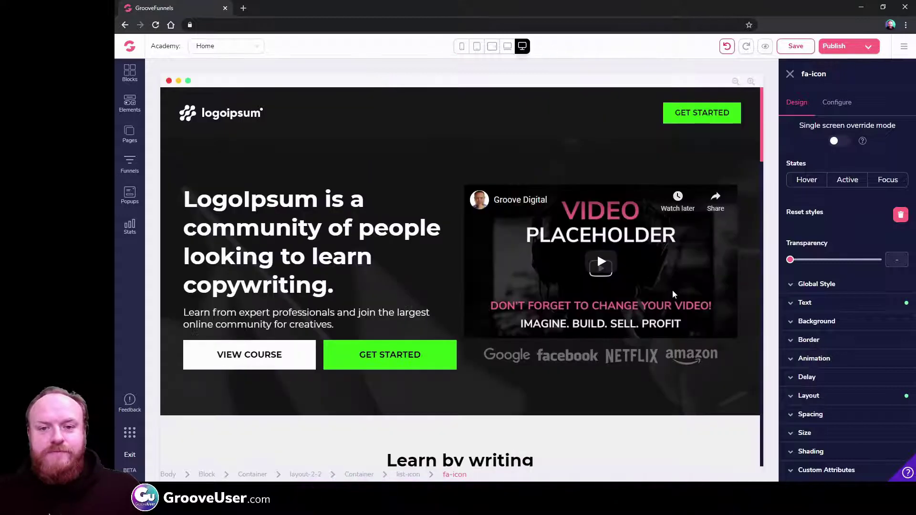
- Change the hero headline's text color to yellow #FFCC24 in the desktop view
left_click(290, 228)
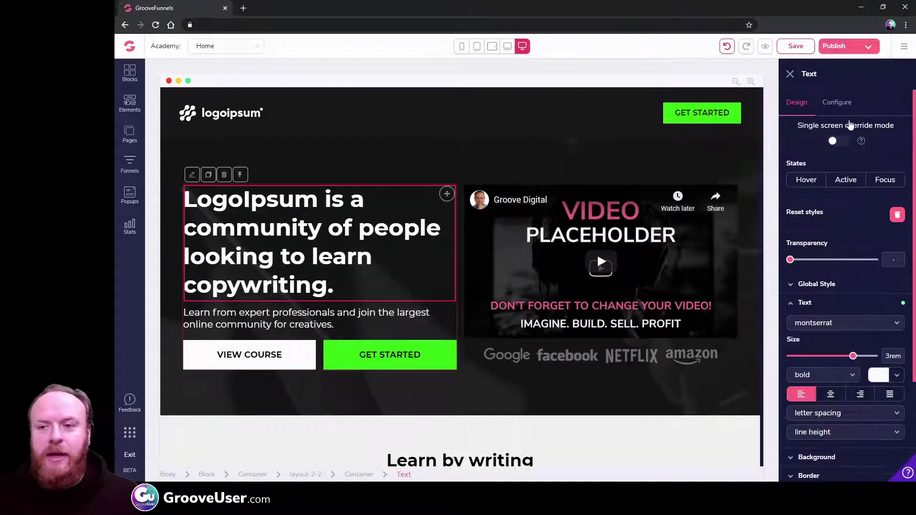
left_click(879, 375)
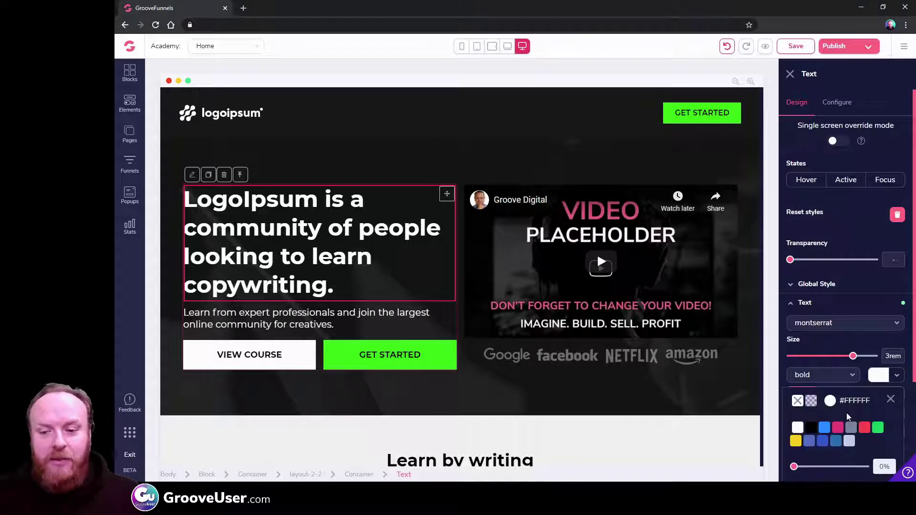
scroll(801, 461, "down", 1)
scroll(801, 461, "down", 1)
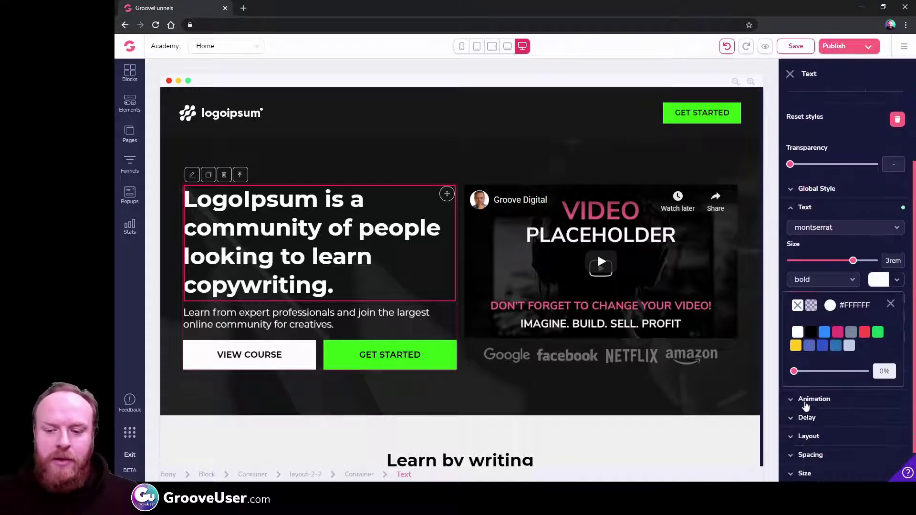
left_click(798, 395)
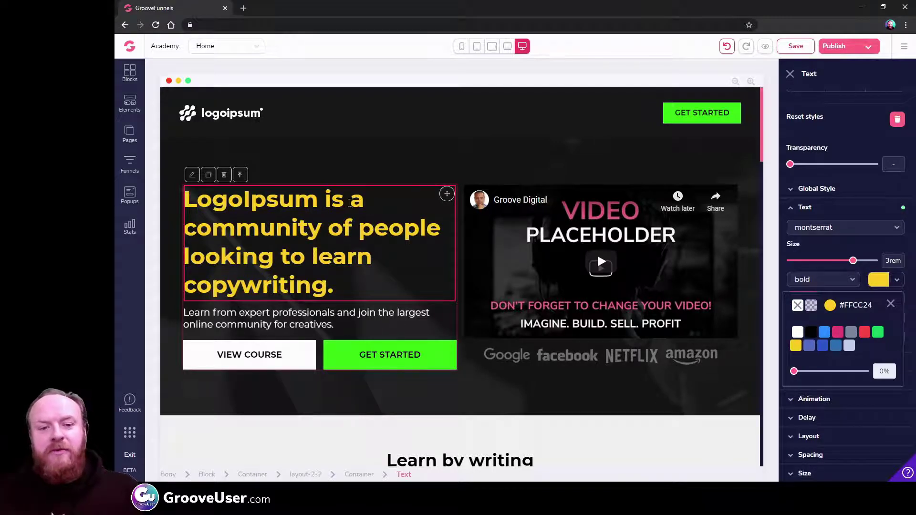
- Check the hero headline's color in the laptop, both tablet and phone previews
left_click(507, 45)
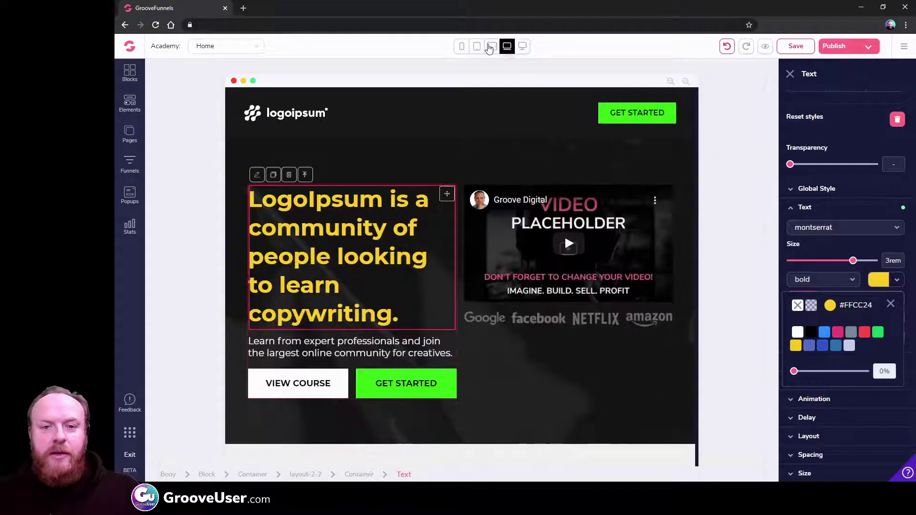
left_click(492, 46)
left_click(477, 46)
left_click(461, 47)
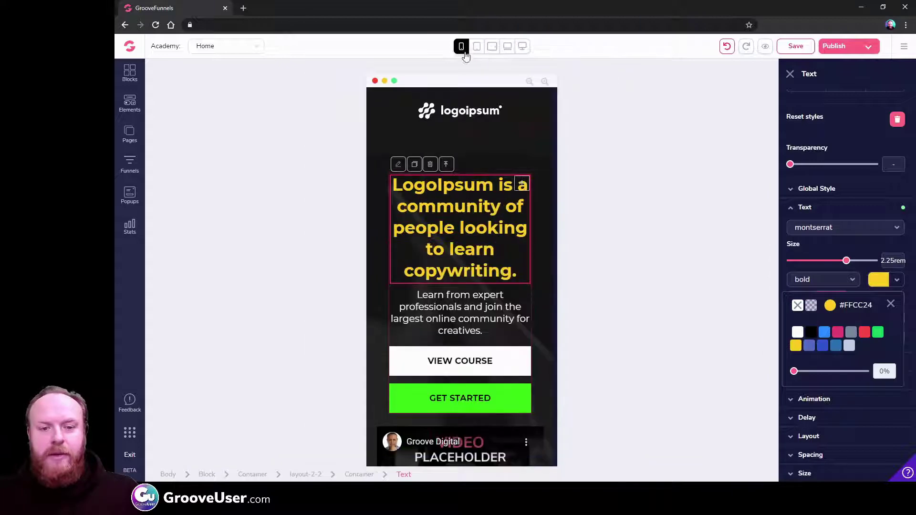
- Return to the desktop view and reduce the hero headline's text size to 1.25rem
left_click(527, 48)
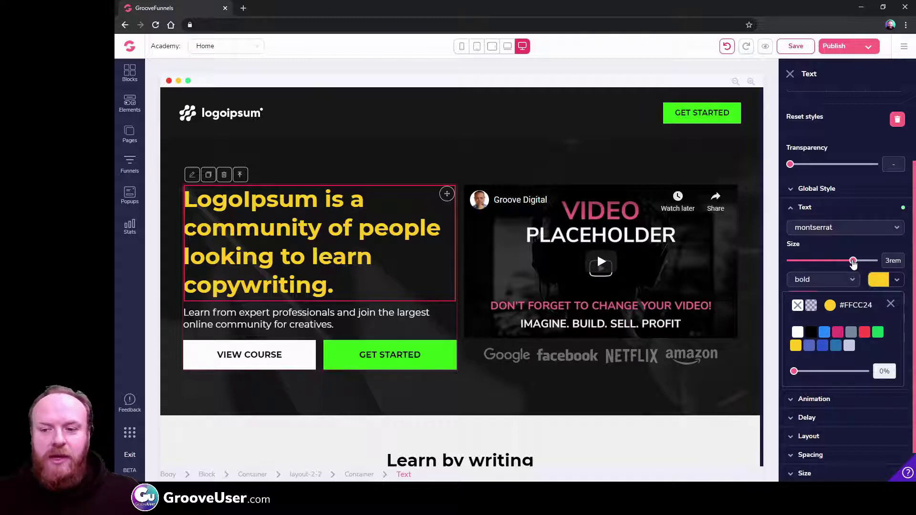
left_click_drag(853, 263, 827, 265)
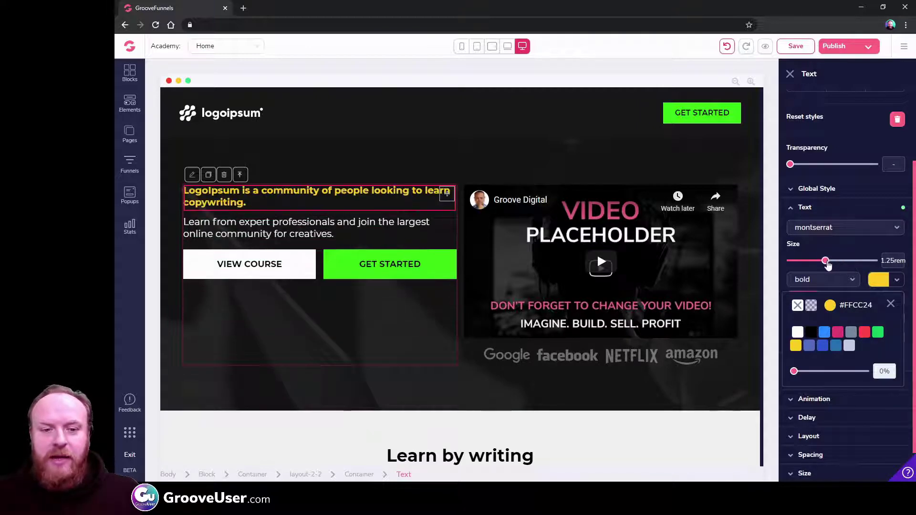
- Check the hero headline's reduced text size in the laptop, both tablet and phone previews
left_click(506, 47)
left_click(491, 47)
left_click(476, 46)
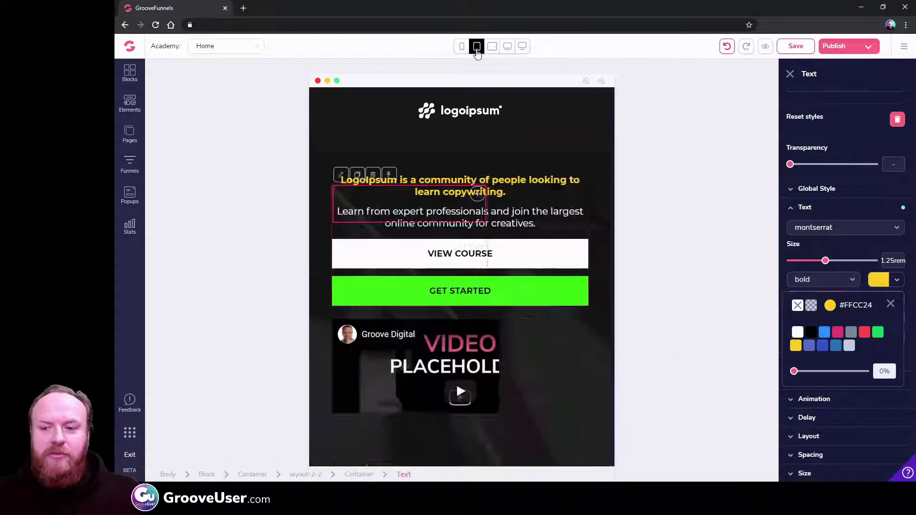
left_click(461, 46)
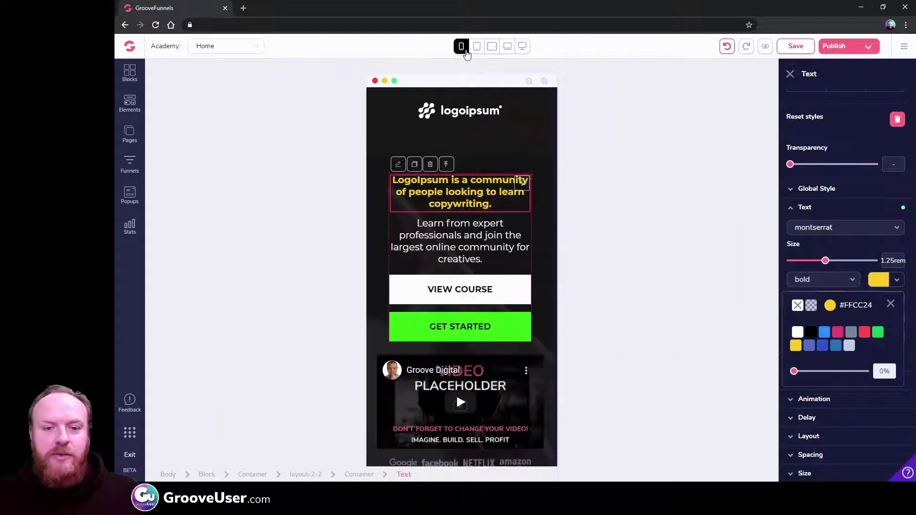
- Set the hero headline's text size to 3rem in the desktop view and close the color palette
left_click(523, 47)
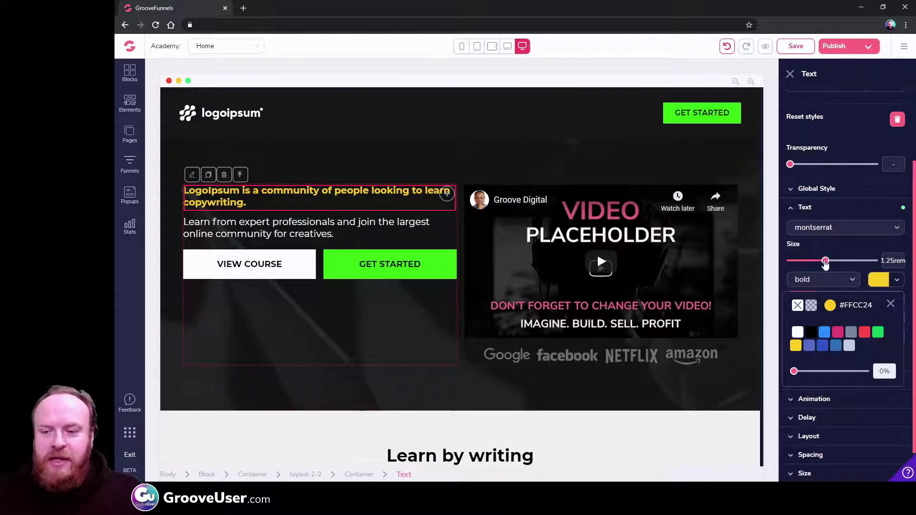
left_click_drag(825, 262, 853, 265)
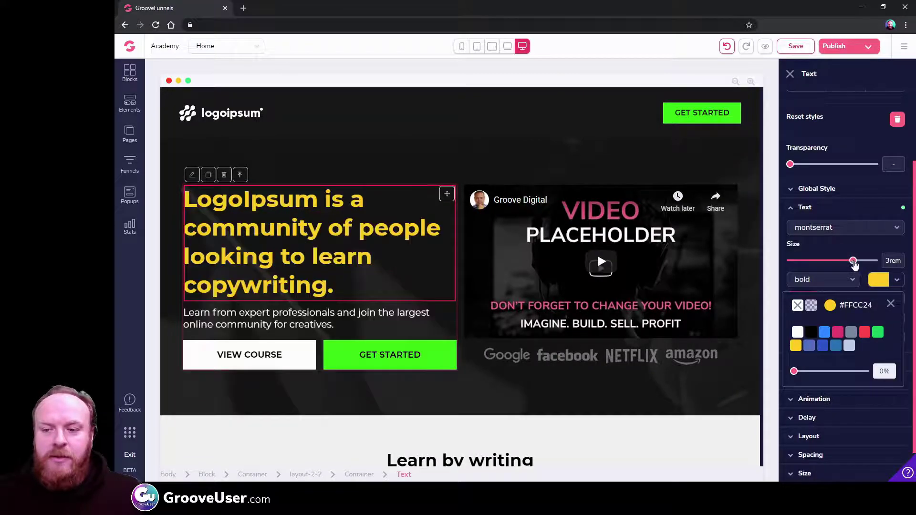
scroll(852, 362, "down", 1)
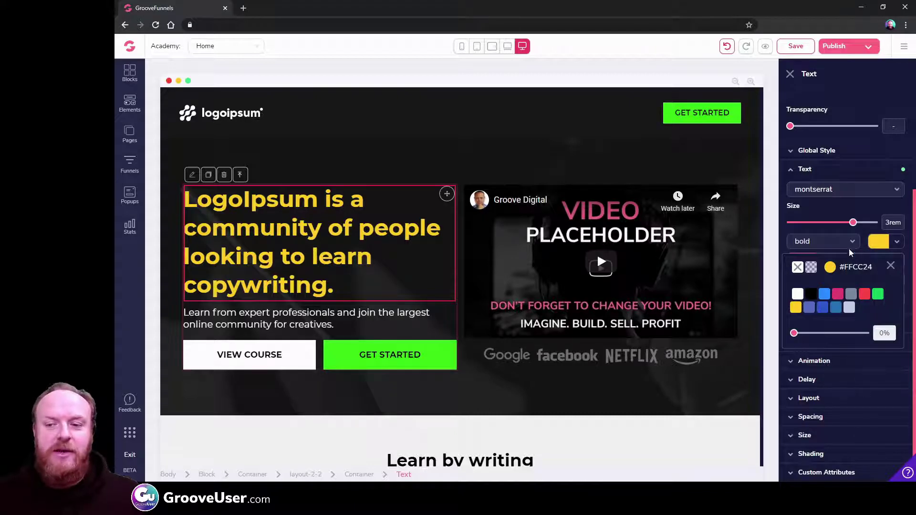
left_click(890, 265)
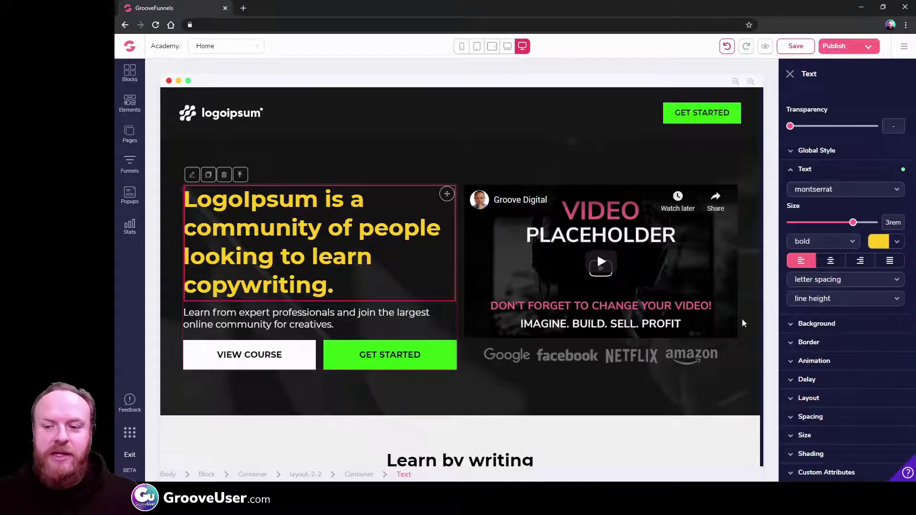
- Try center alignment on the hero headline with a phone preview check, and restore left alignment in the desktop view
left_click(831, 261)
left_click(461, 46)
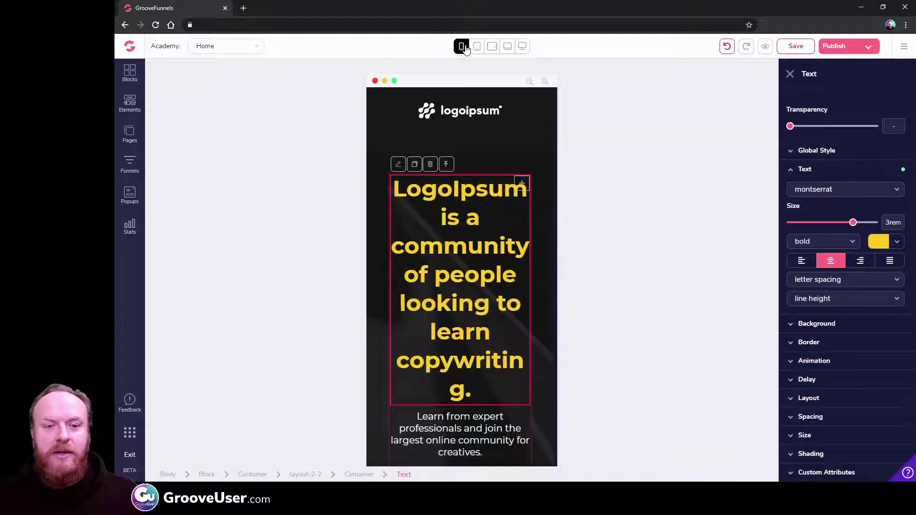
left_click(507, 46)
left_click(522, 45)
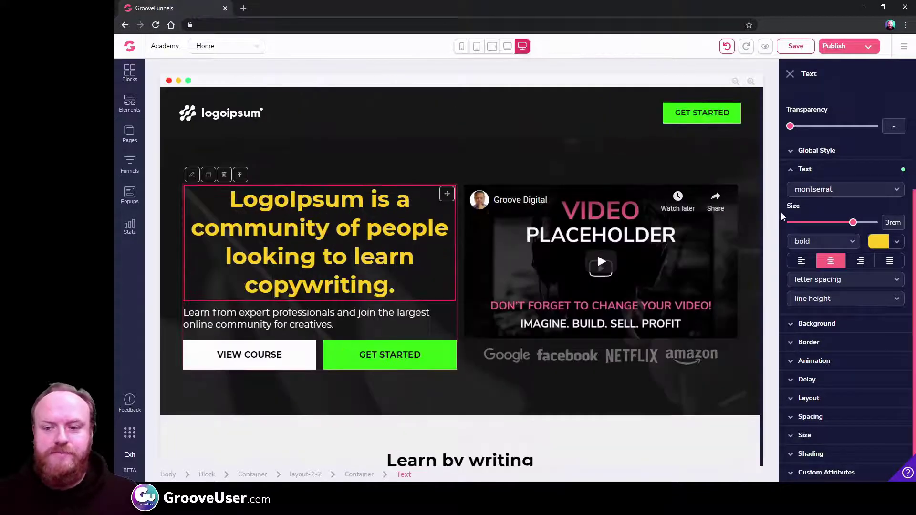
left_click(808, 261)
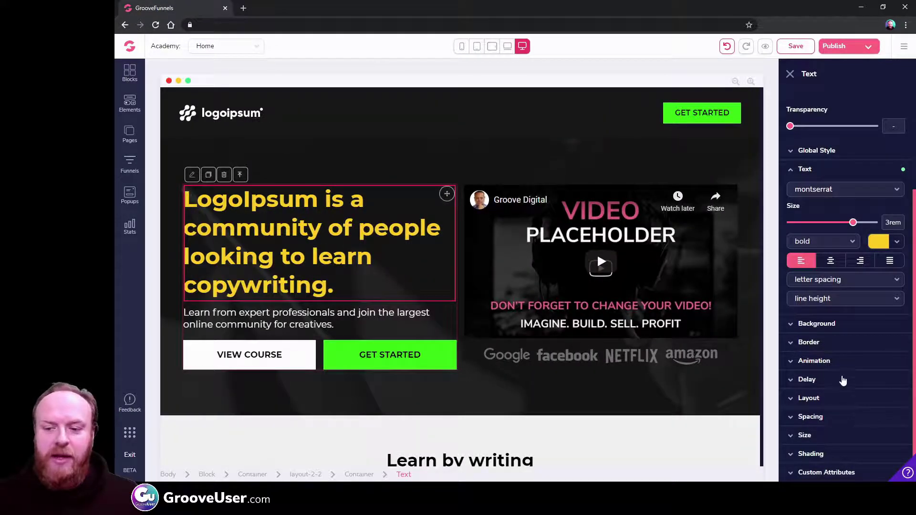
- Give the hero headline 2rem of left padding in the desktop view
left_click(810, 416)
scroll(842, 411, "down", 2)
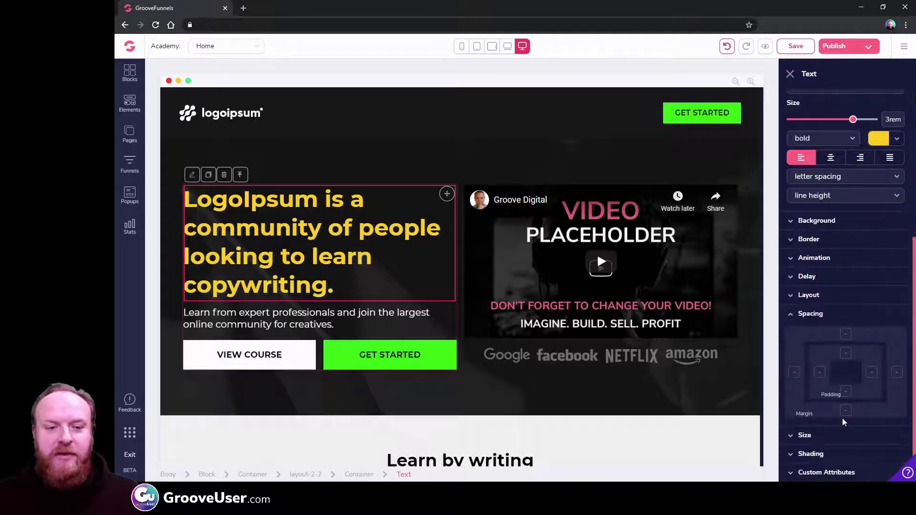
left_click(820, 374)
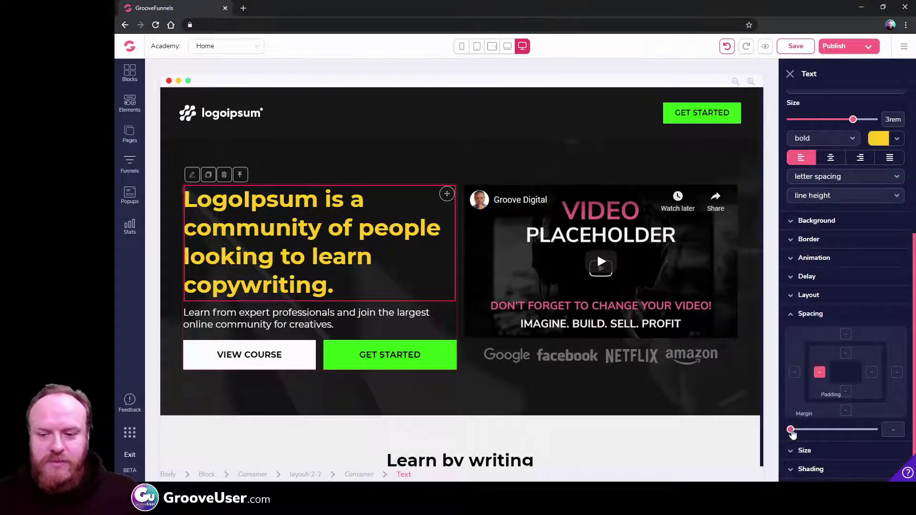
left_click_drag(791, 430, 825, 435)
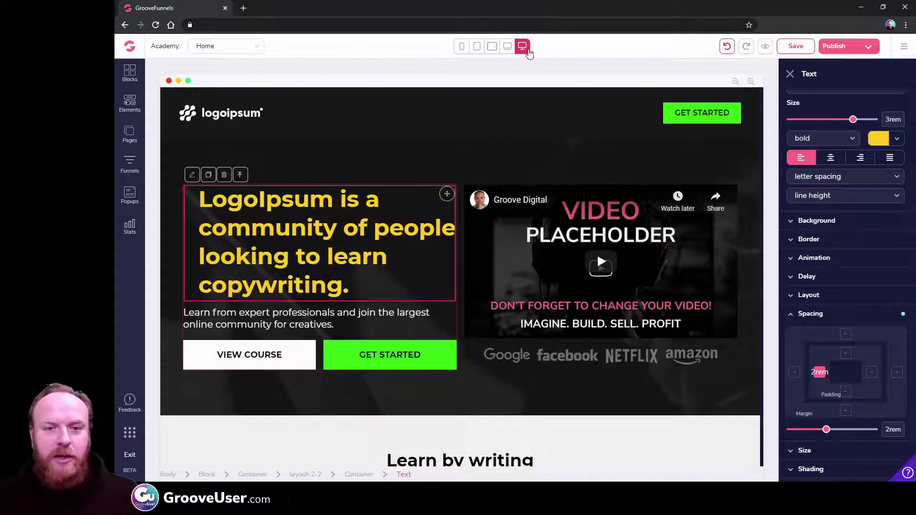
- Check the hero headline's left padding in the laptop and both tablet previews
left_click(507, 46)
left_click(492, 47)
left_click(476, 46)
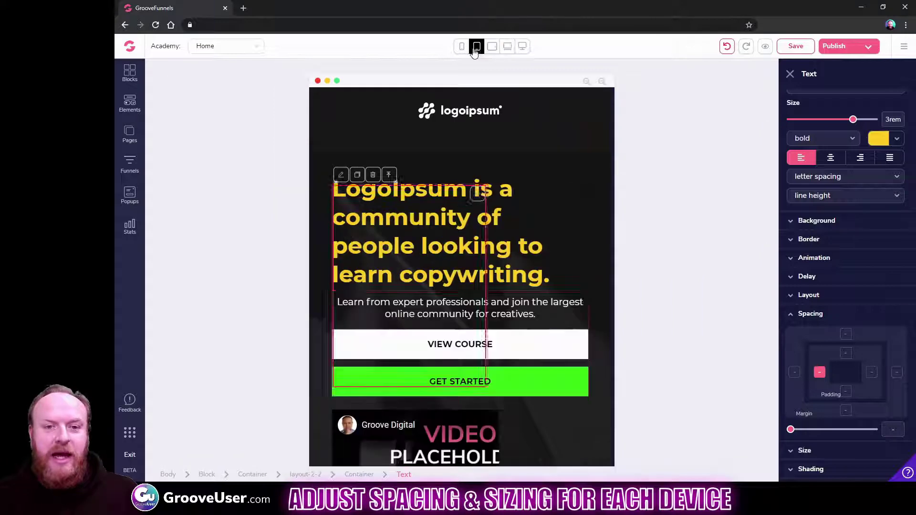
- Set the hero headline's left padding to 1.5rem in the phone view and compare it with the portrait tablet view
left_click(461, 47)
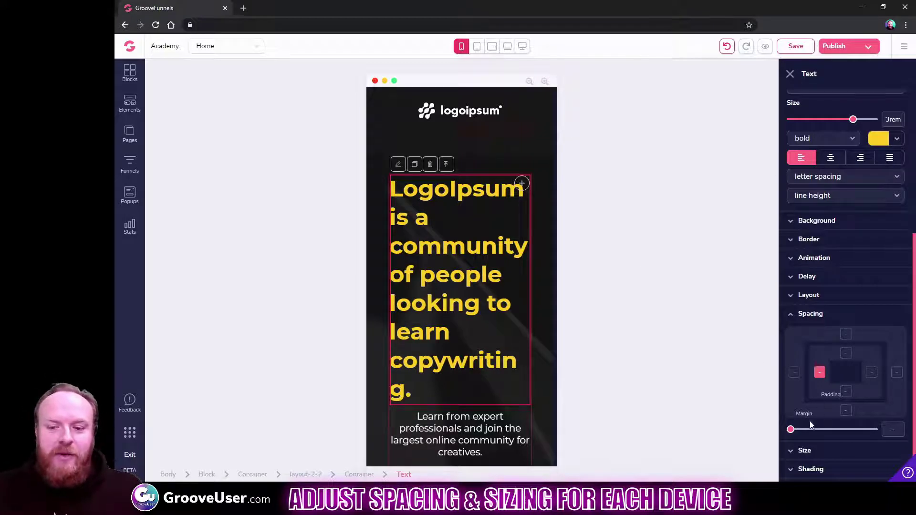
left_click_drag(792, 432, 821, 437)
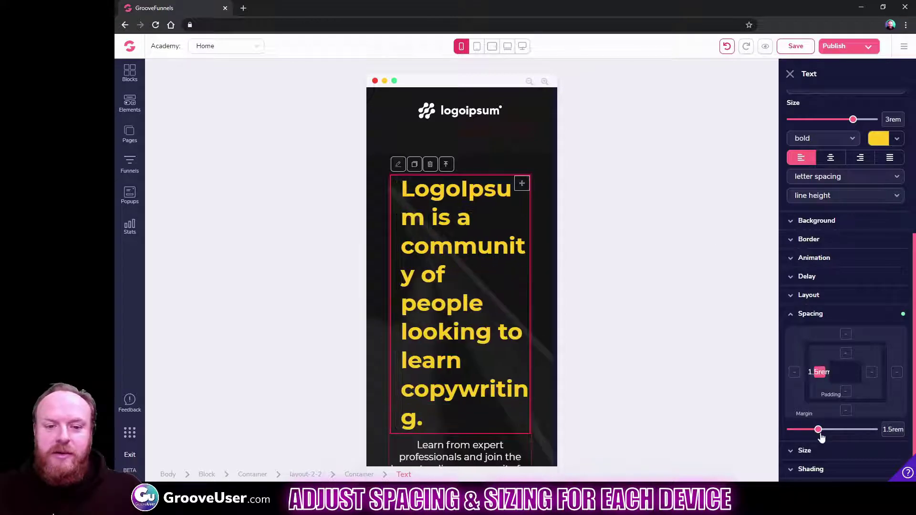
left_click(477, 46)
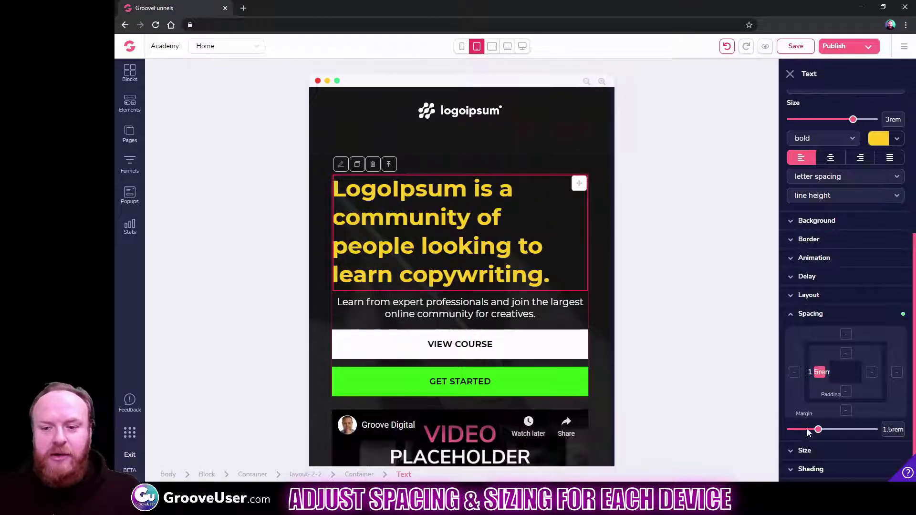
- Reduce the hero headline's text size to 1.875rem in the phone view, keeping the left padding at 1.5rem
left_click(460, 46)
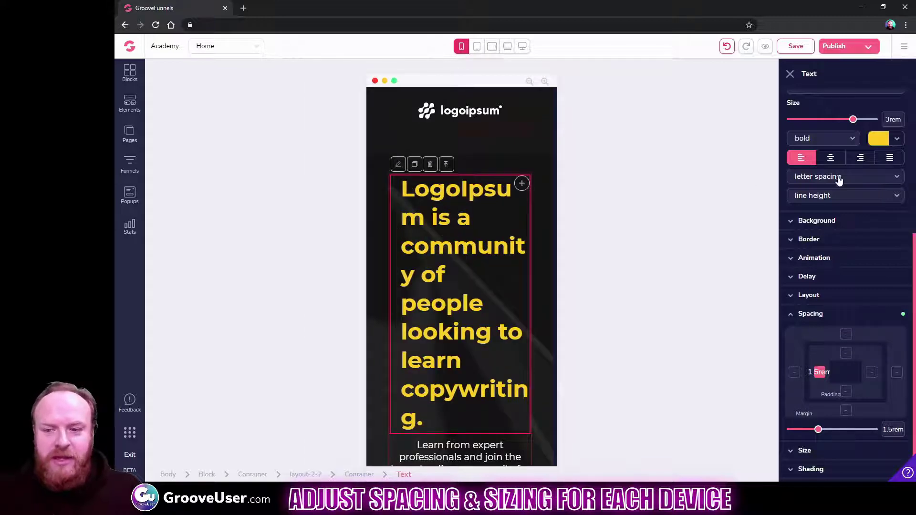
left_click_drag(853, 123, 842, 123)
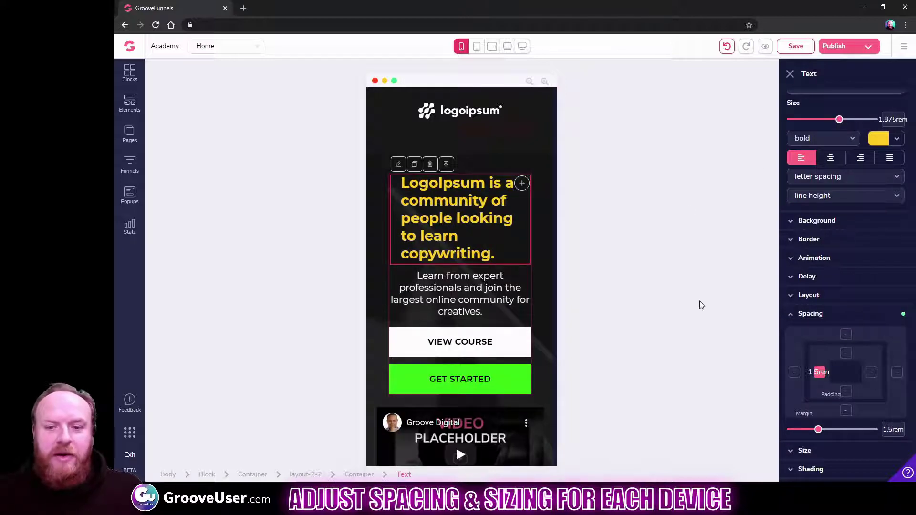
mouse_move(818, 429)
left_mouse_down()
mouse_move(806, 429)
mouse_move(818, 430)
left_mouse_up()
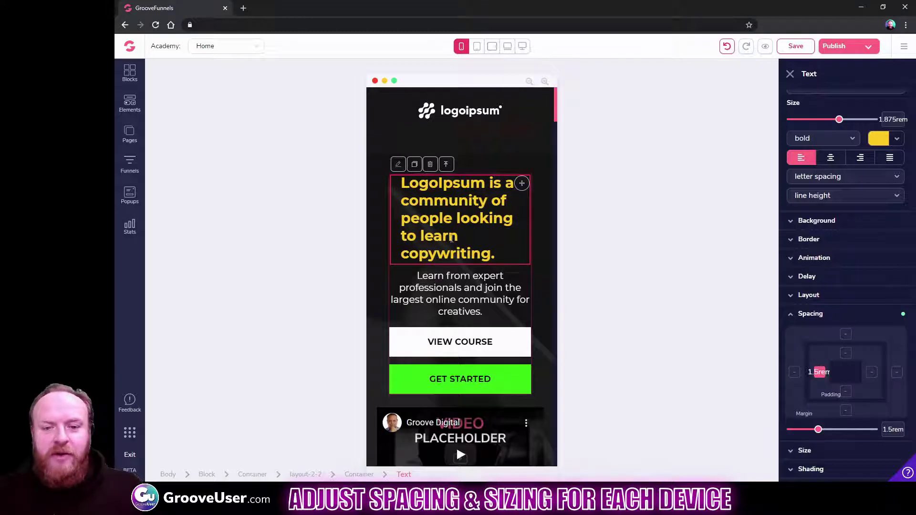
- Apply 1.5rem left padding to the hero headline in portrait tablet view, and try zero left padding in landscape tablet view
left_click(476, 47)
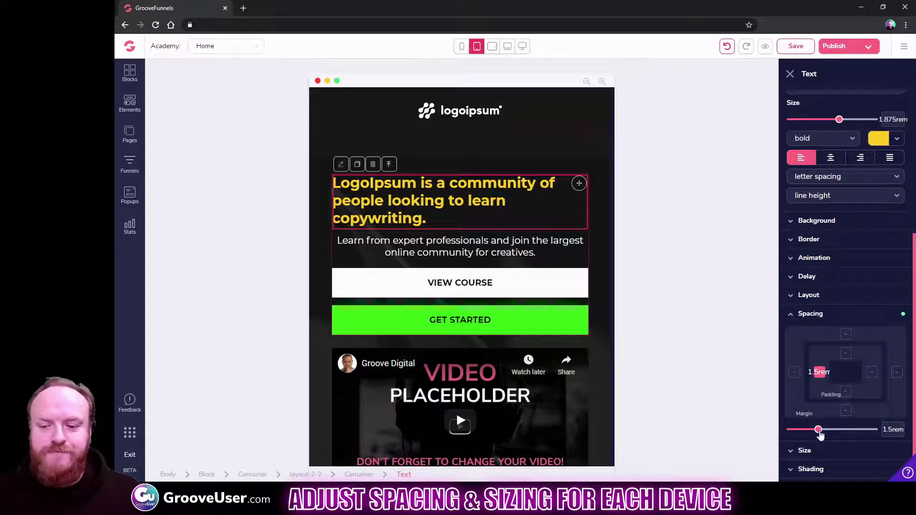
left_click_drag(818, 432, 818, 432)
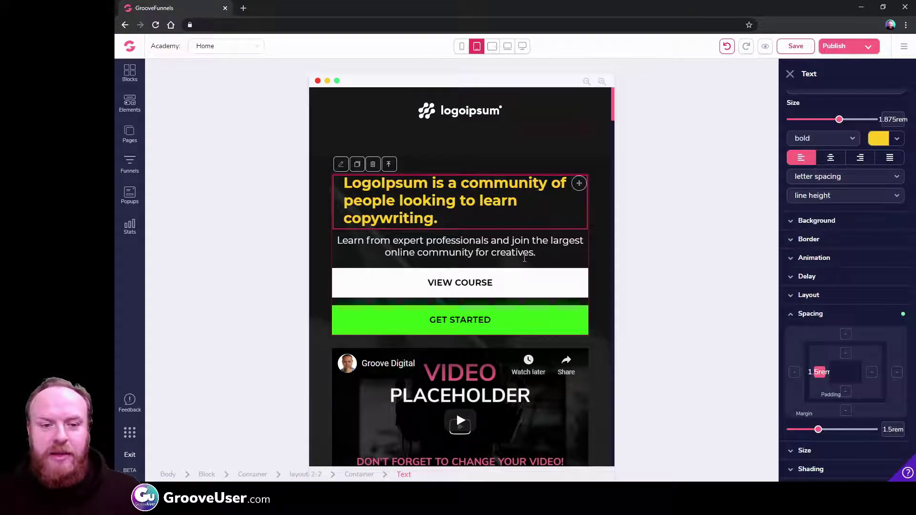
left_click(492, 45)
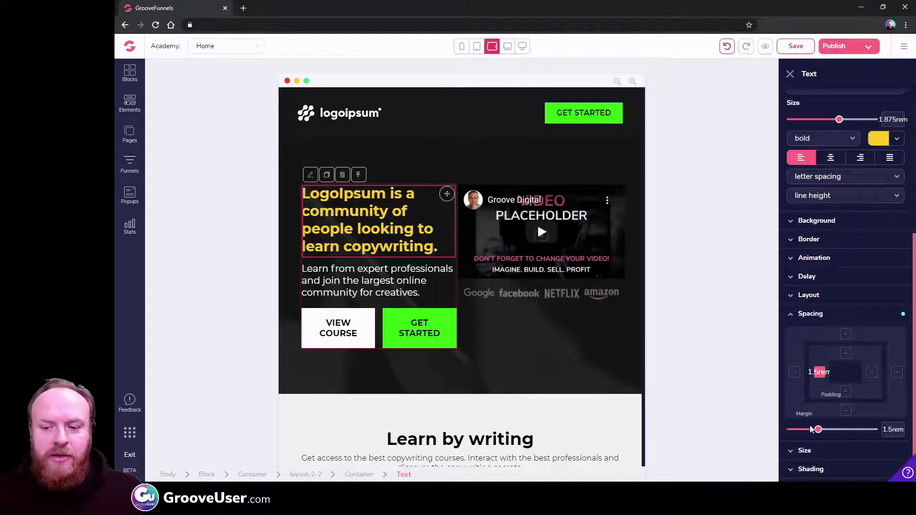
left_click_drag(818, 431, 786, 428)
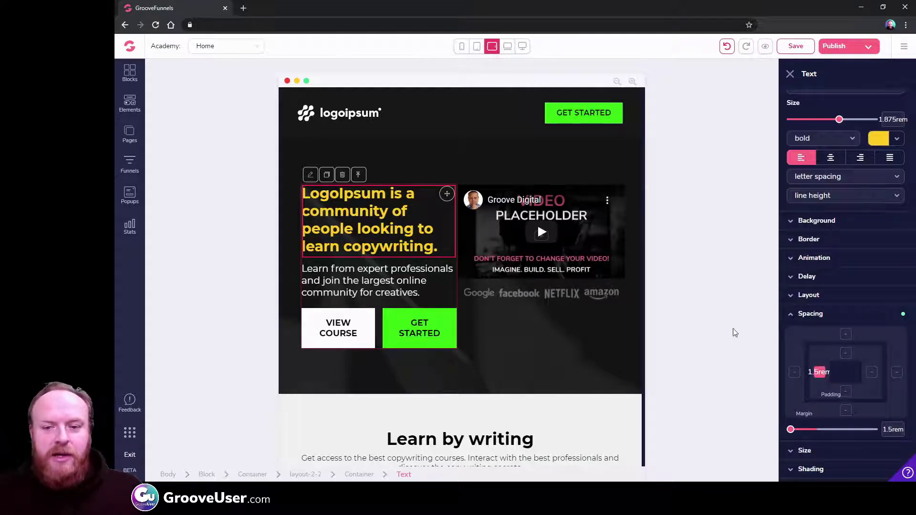
left_click(476, 46)
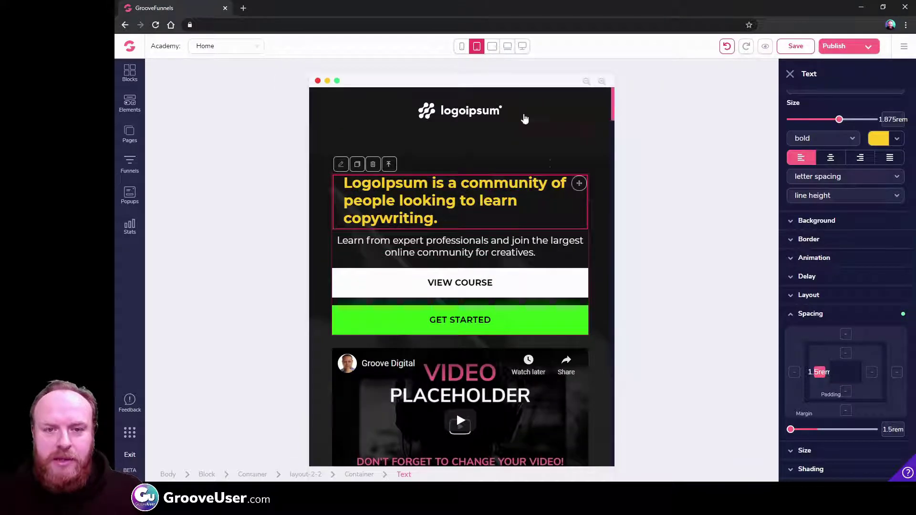
- Return to the desktop view and undo all the size, color and padding changes made to the hero headline
left_click(522, 46)
left_click(724, 46)
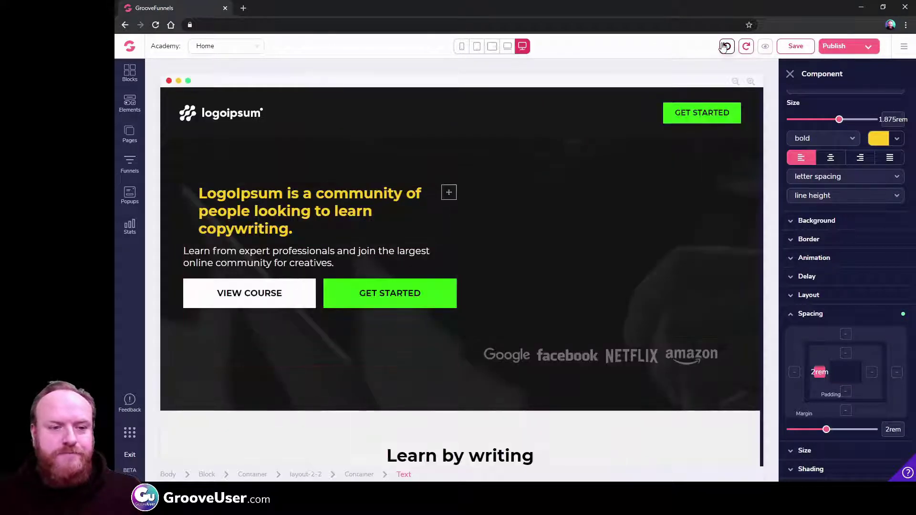
left_click(724, 46)
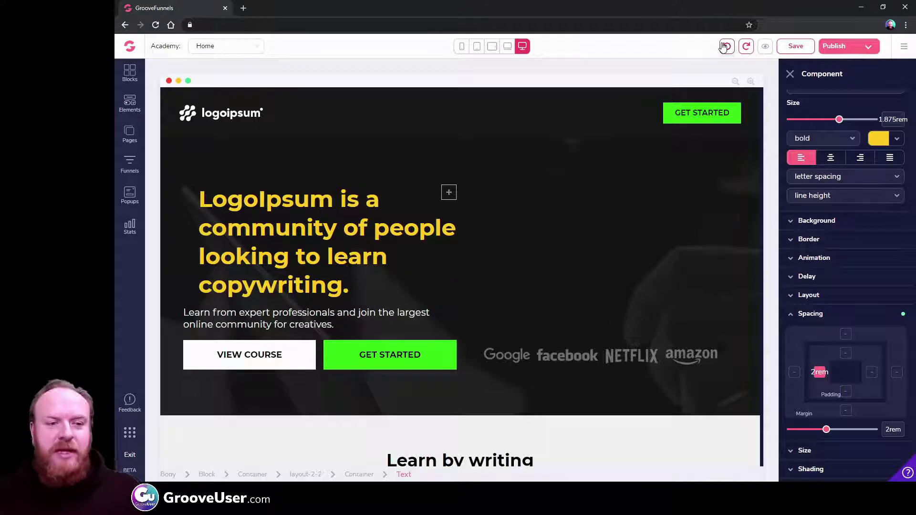
left_click(724, 46)
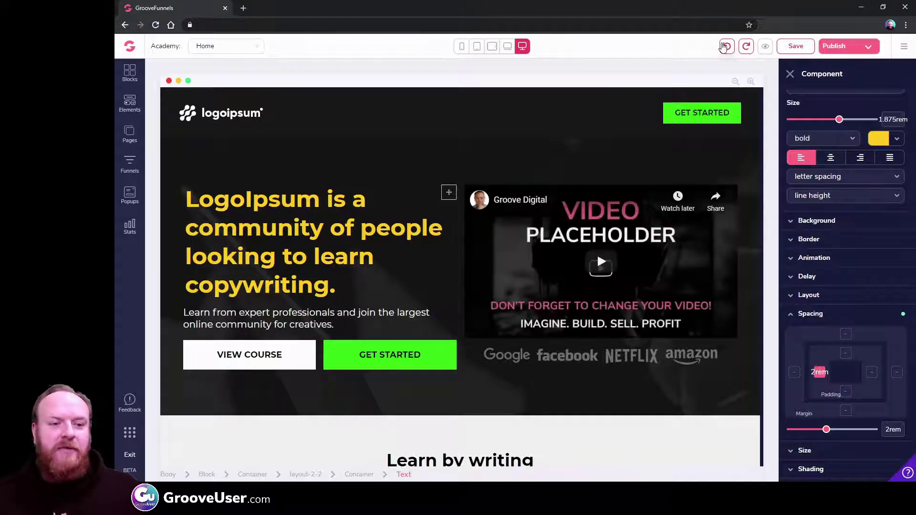
left_click(724, 46)
left_click(724, 46)
left_click(724, 46)
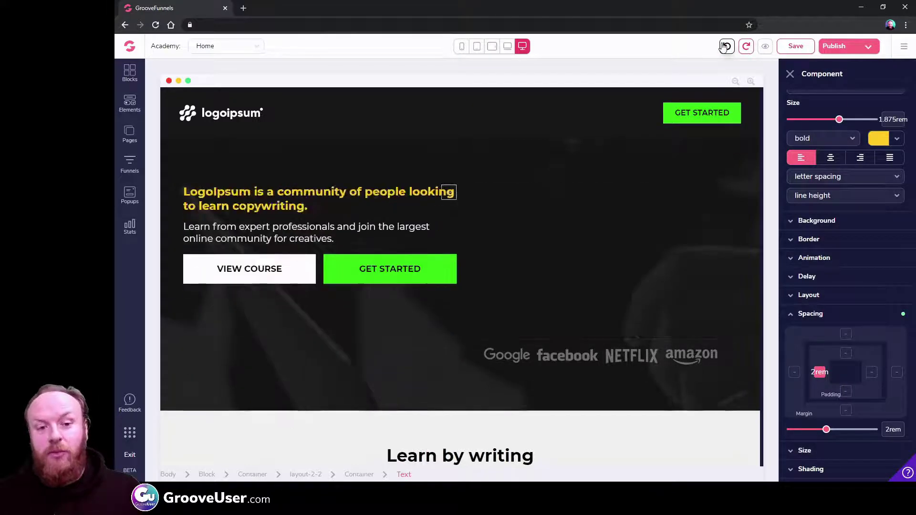
left_click(724, 46)
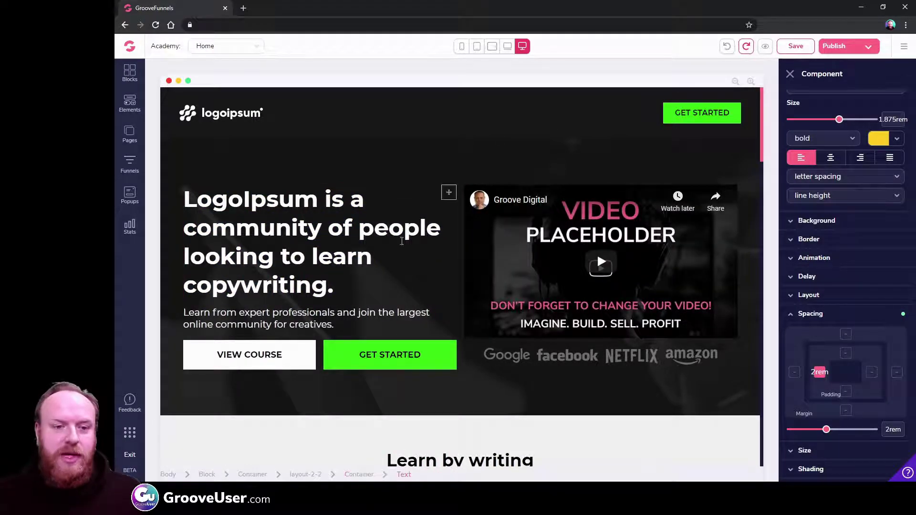
- Select the hero headline, switch to the phone view and turn on single screen override mode
left_click(321, 236)
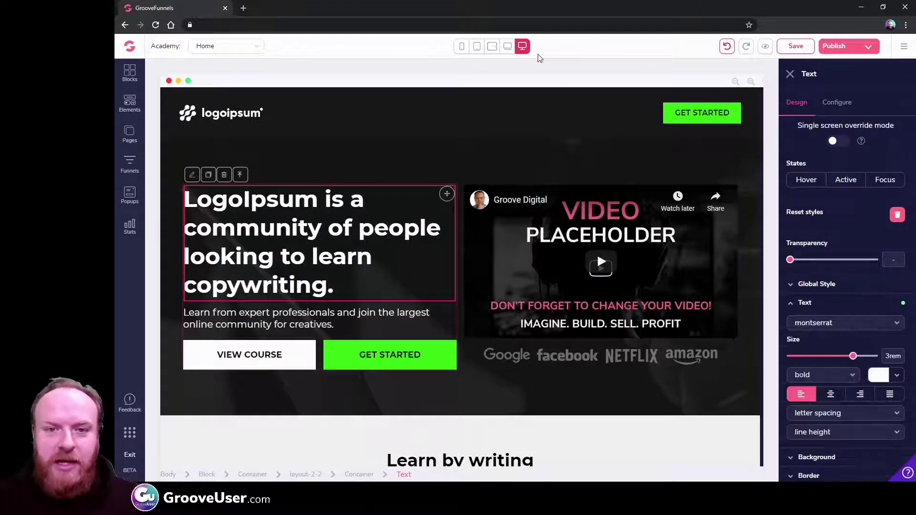
left_click(480, 48)
left_click(461, 47)
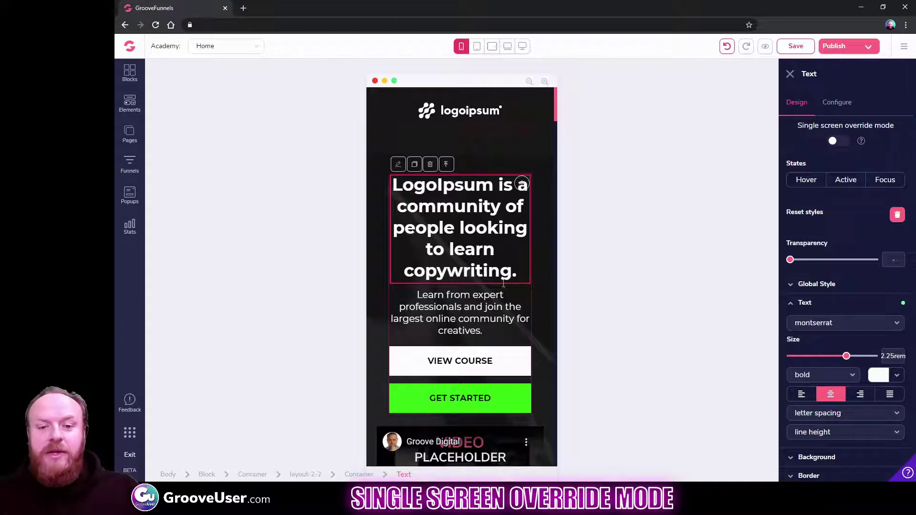
left_click(838, 143)
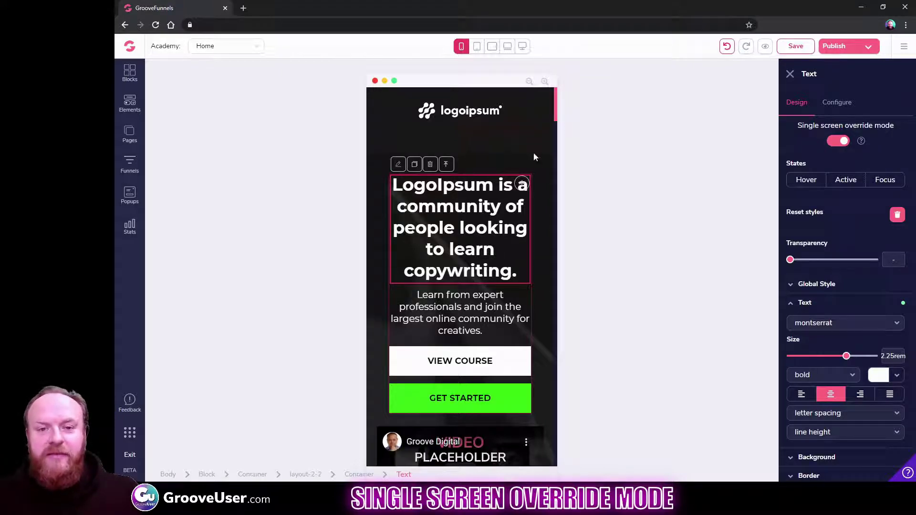
- Change the hero headline's text color to green #18CD5E in the phone view
left_click(880, 376)
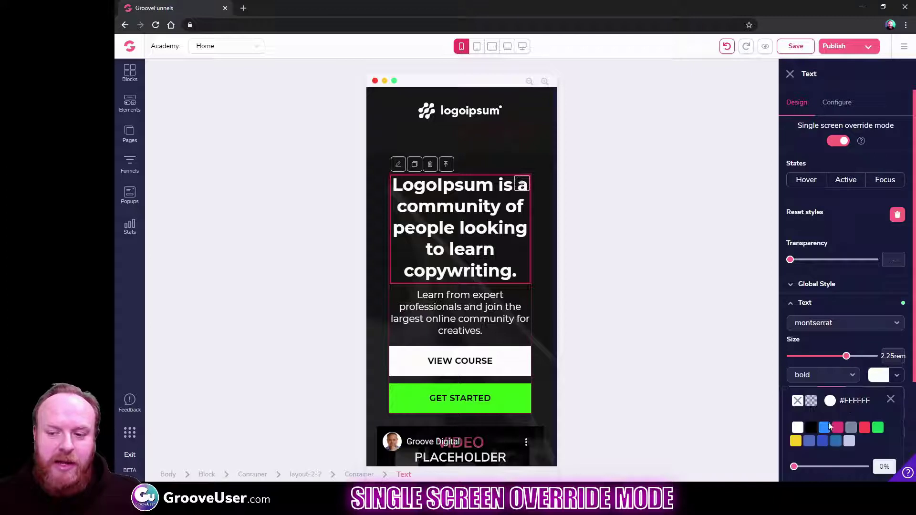
scroll(829, 427, "down", 2)
mouse_move(869, 336)
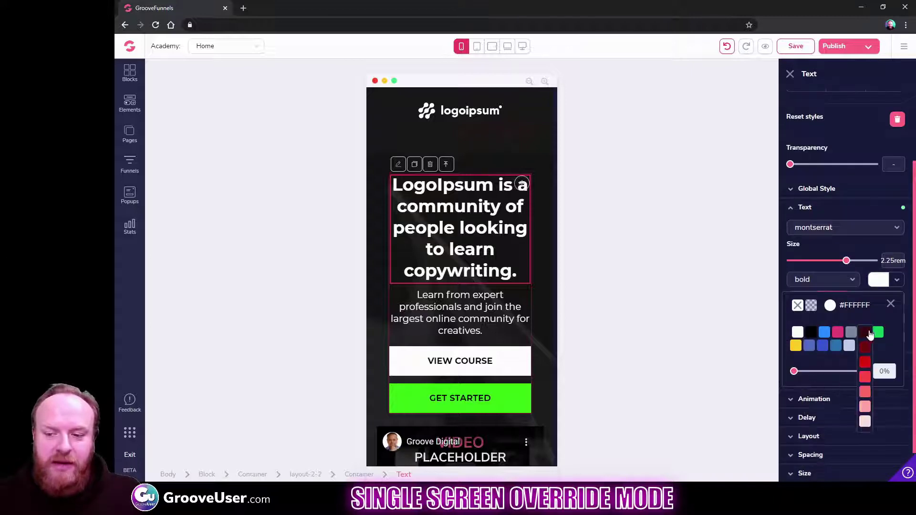
left_click(878, 378)
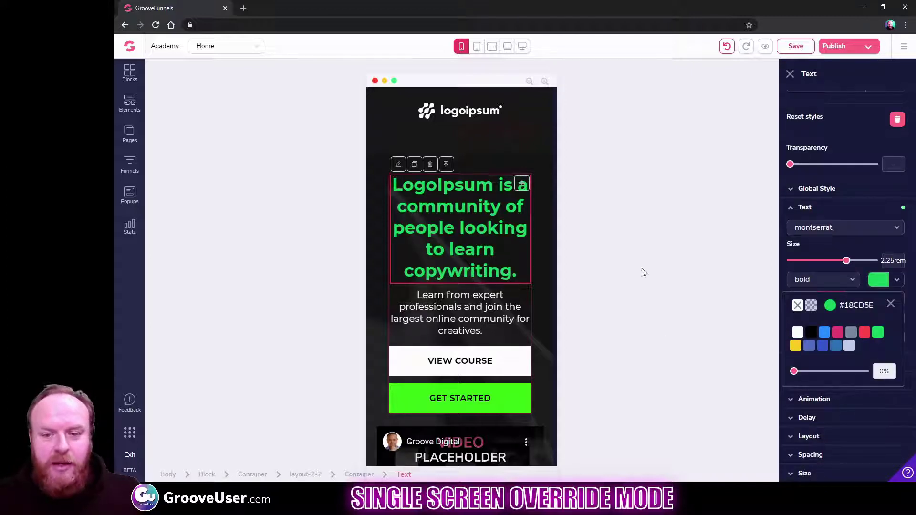
- Reduce the hero headline's text size to 1.5rem and left-align it in the phone view
left_click_drag(845, 260, 833, 266)
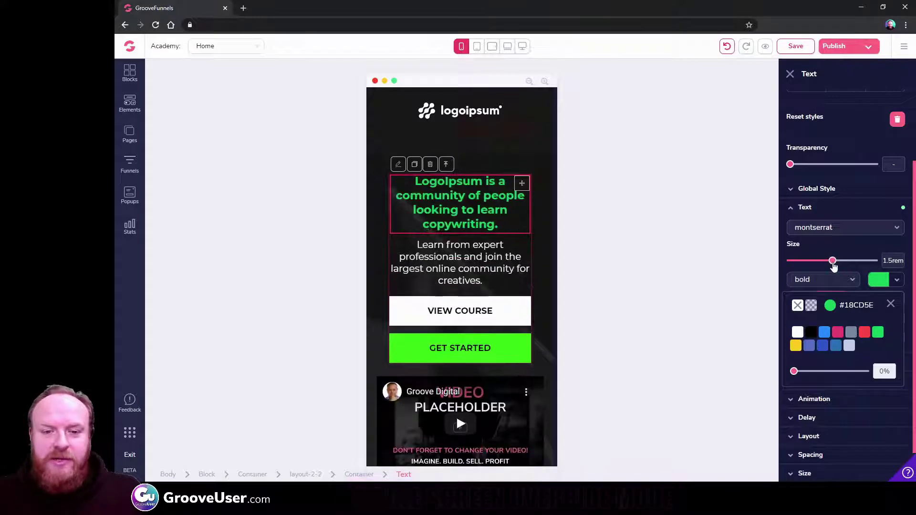
left_click(890, 305)
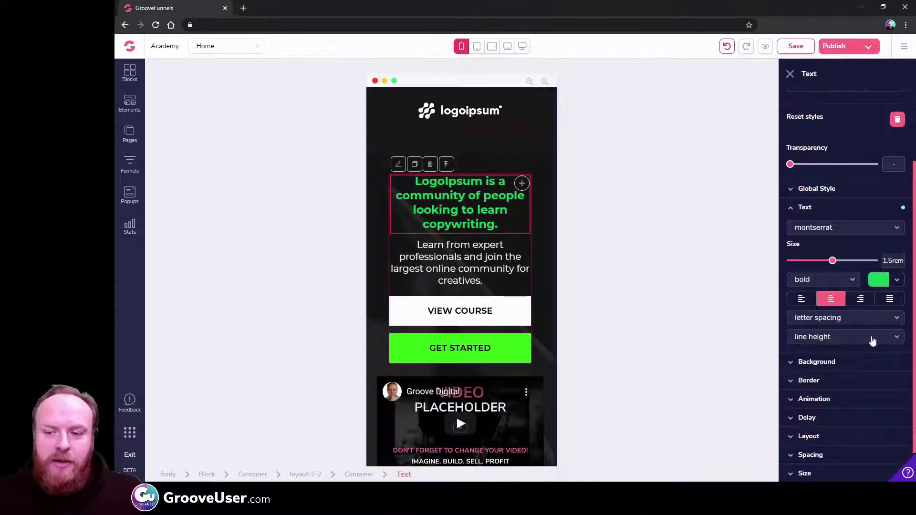
left_click(801, 299)
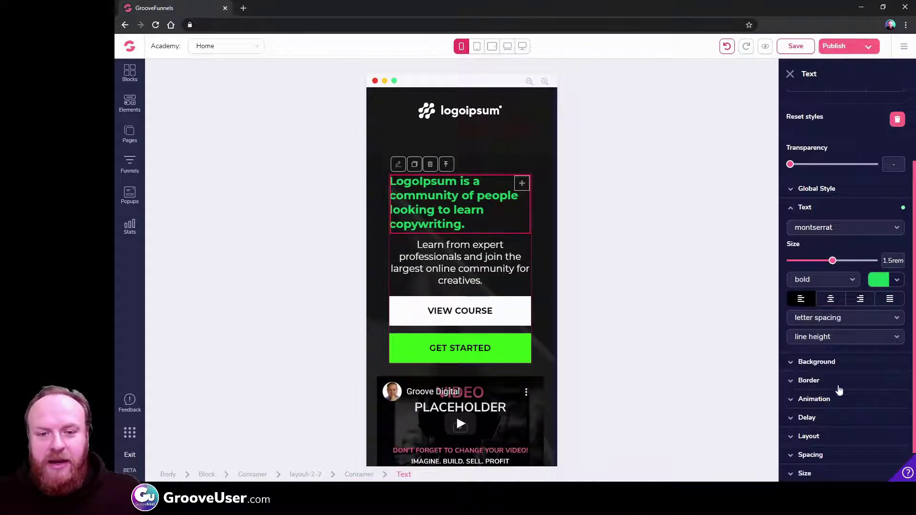
- Check the hero headline in the tablet, laptop and desktop views and turn off its single screen override mode
left_click(477, 47)
left_click(492, 46)
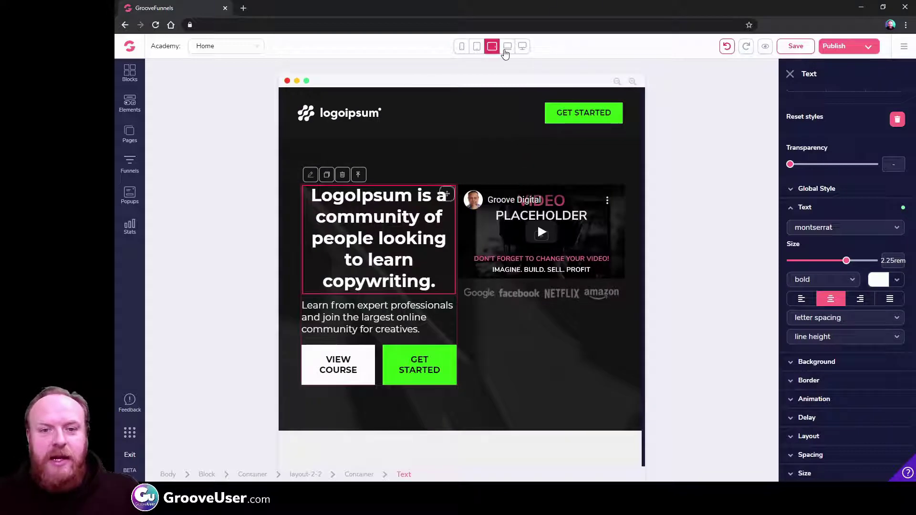
left_click(508, 46)
left_click(523, 47)
scroll(842, 215, "up", 2)
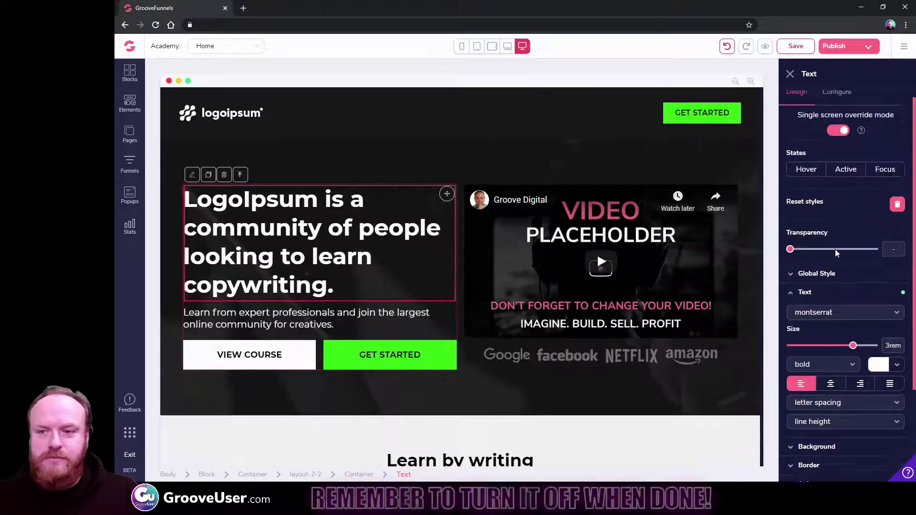
left_click(838, 141)
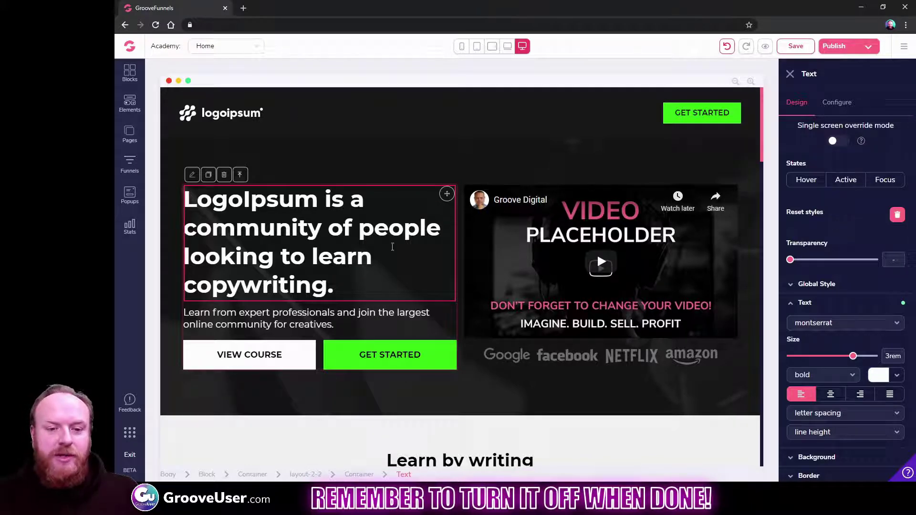
- Change the hero GET STARTED button's background to red #DC1818 in the desktop view and check it in the smaller device views
left_click(440, 362)
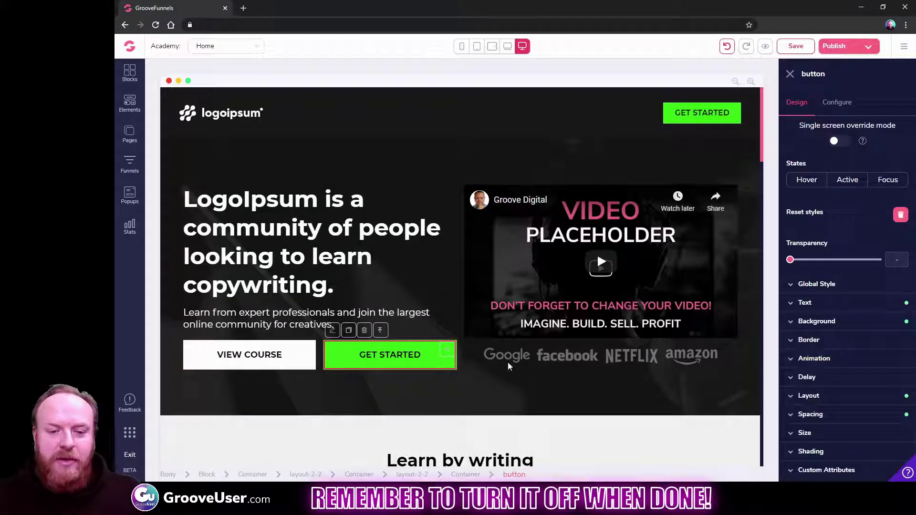
left_click(817, 321)
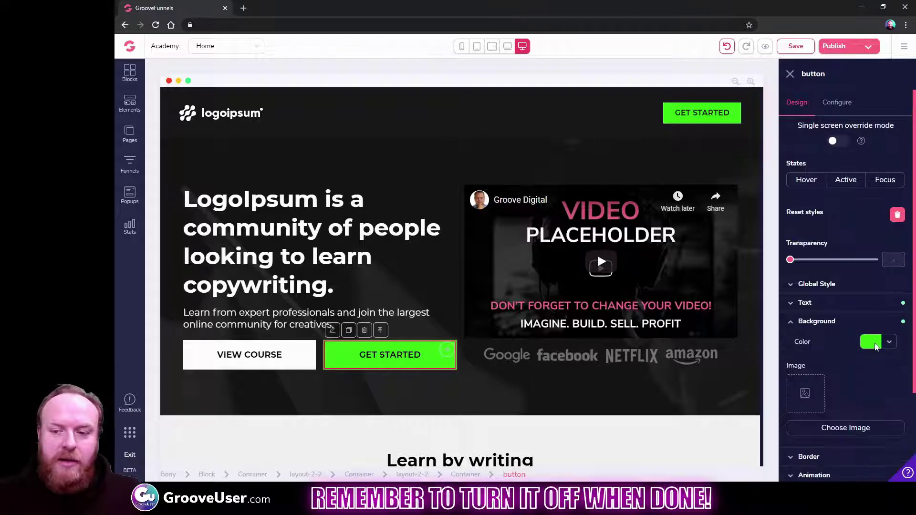
left_click(870, 342)
mouse_move(857, 394)
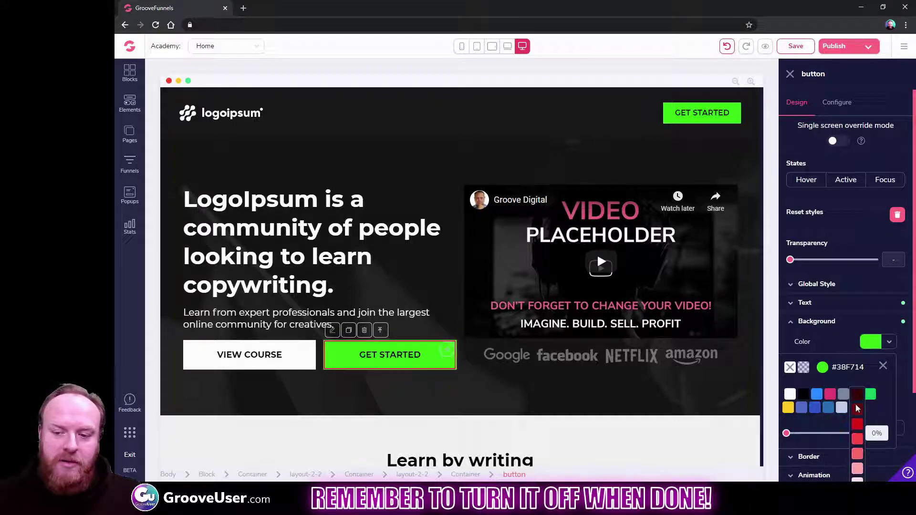
left_click(858, 427)
left_click(492, 46)
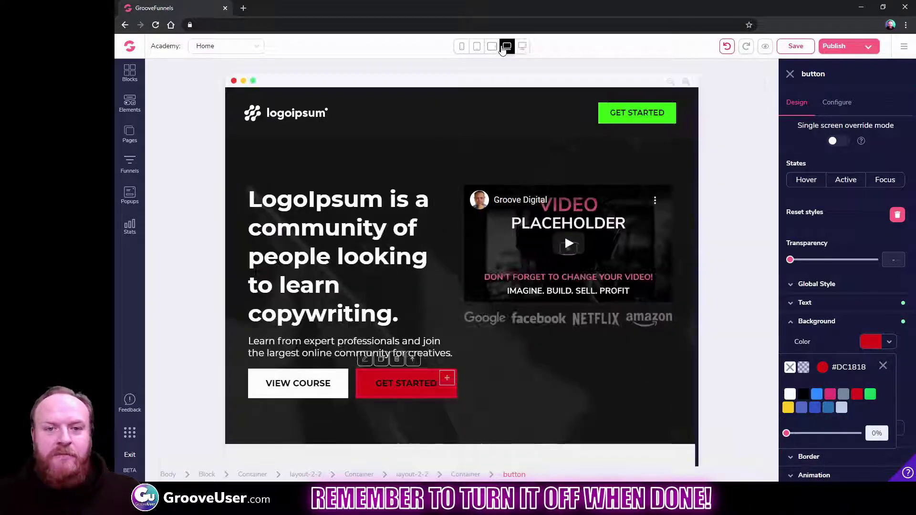
left_click(477, 46)
left_click(462, 46)
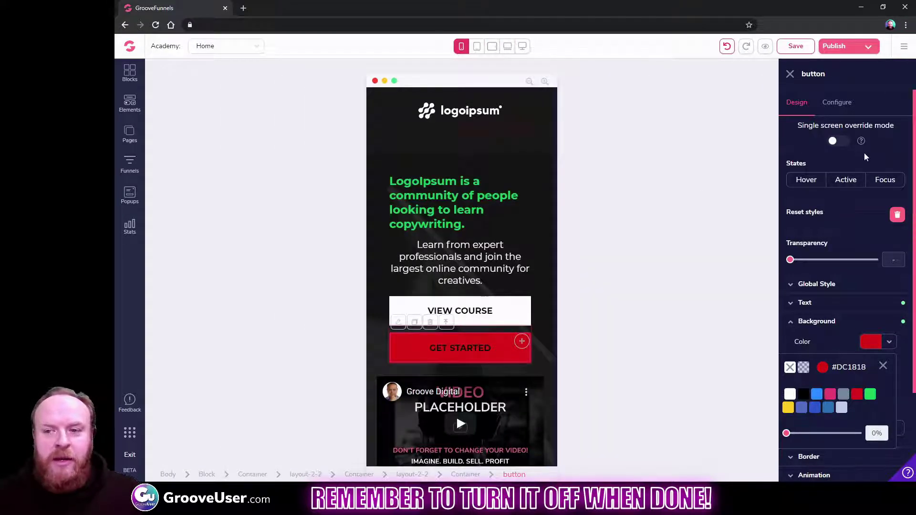
- Turn on single screen override mode for the GET STARTED button and set its background to blue #0451AE in the desktop view
left_click(837, 141)
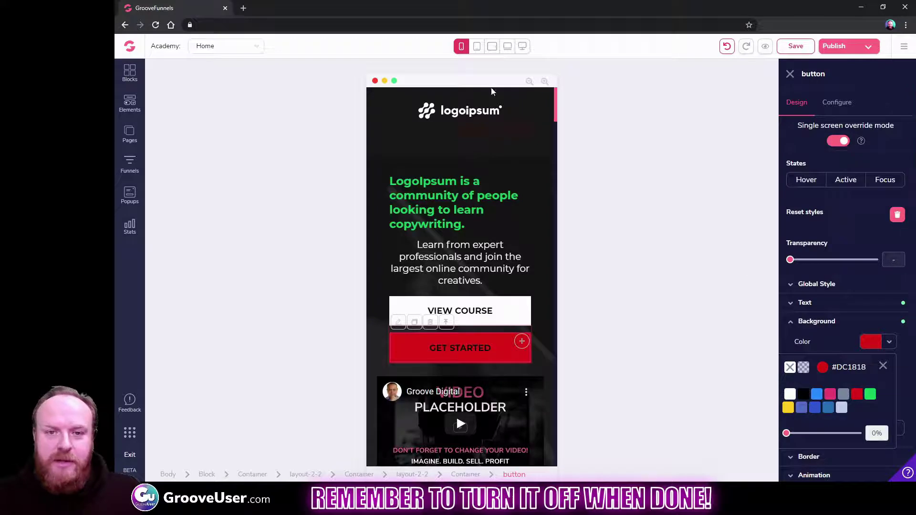
left_click(522, 46)
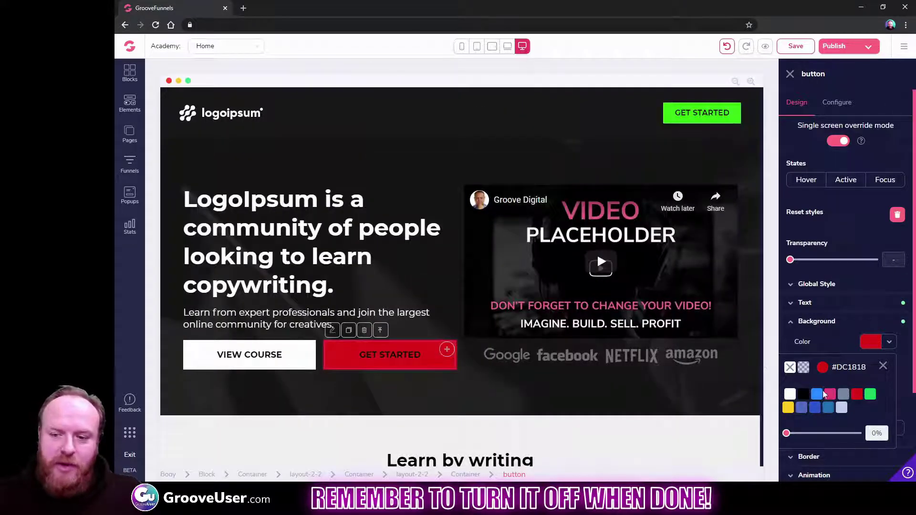
mouse_move(821, 394)
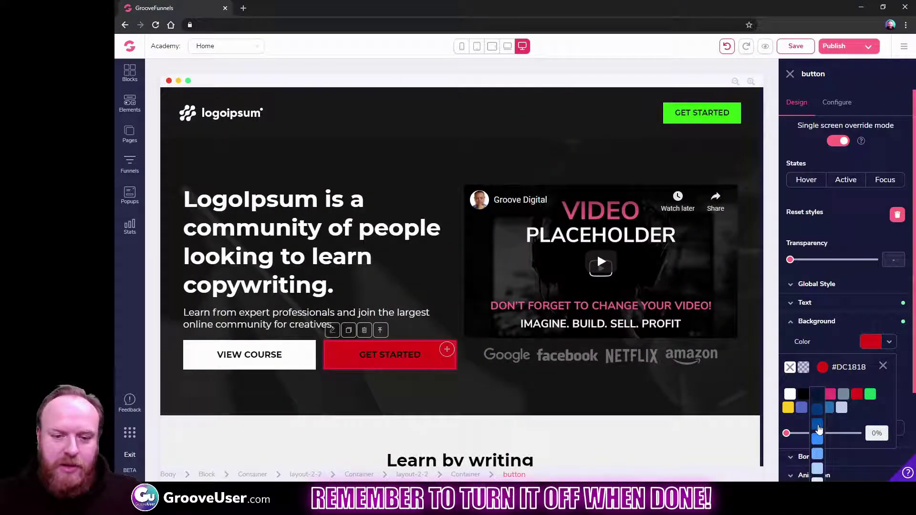
left_click(818, 426)
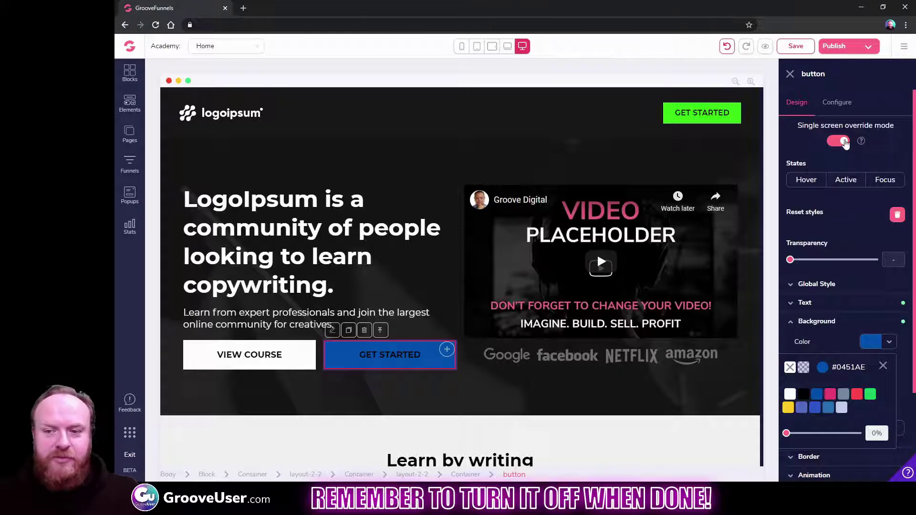
- Check the GET STARTED button's background color in the laptop, tablet and phone views
left_click(508, 47)
left_click(491, 46)
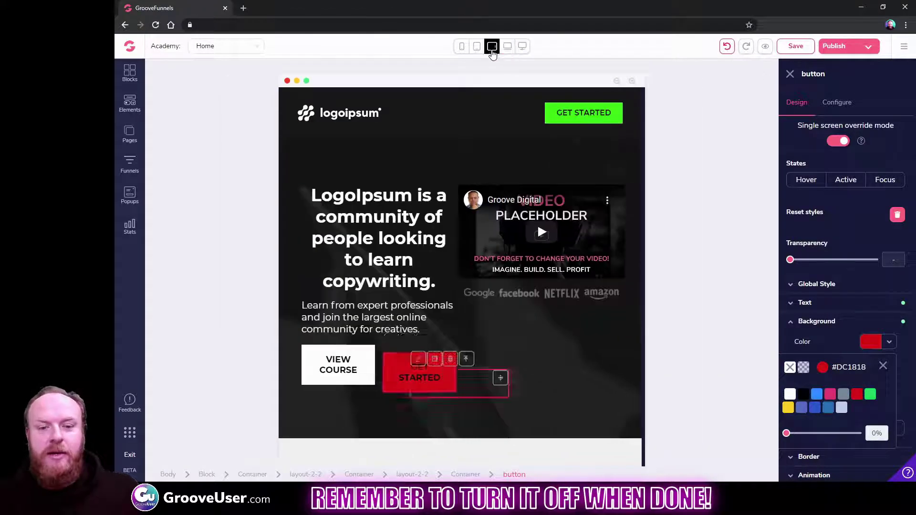
left_click(476, 47)
left_click(461, 46)
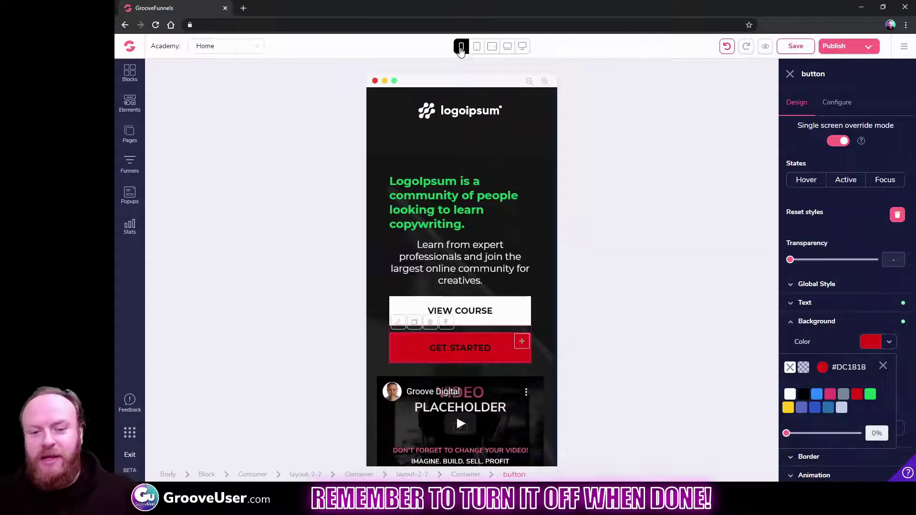
- Return to the desktop view, turn off the button's single screen override mode and undo the button and headline style changes
left_click(522, 46)
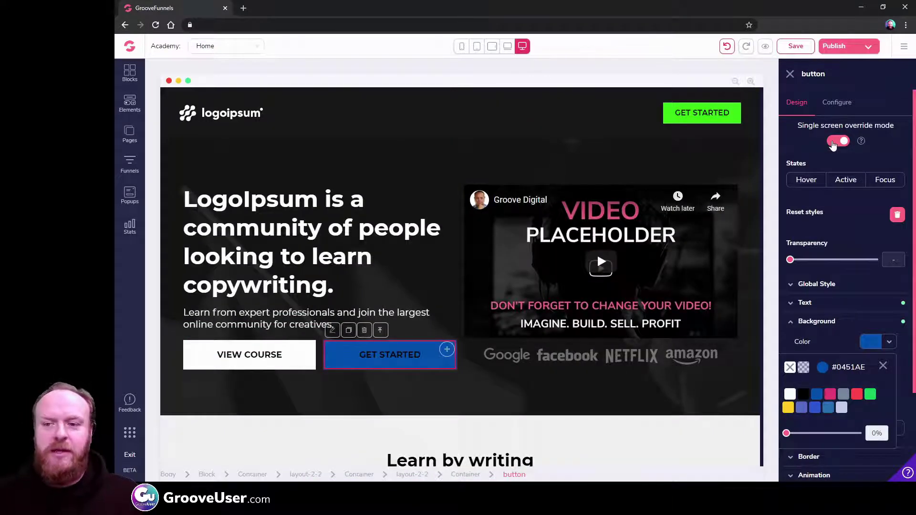
left_click(833, 142)
left_click(726, 47)
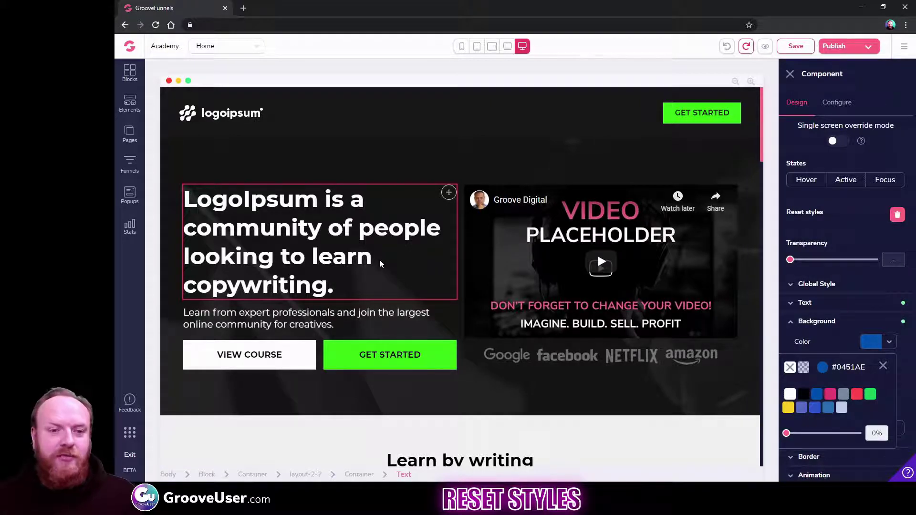
- Narrow the hero headline's box from its right edge to about 60% of the column width
left_click(329, 232)
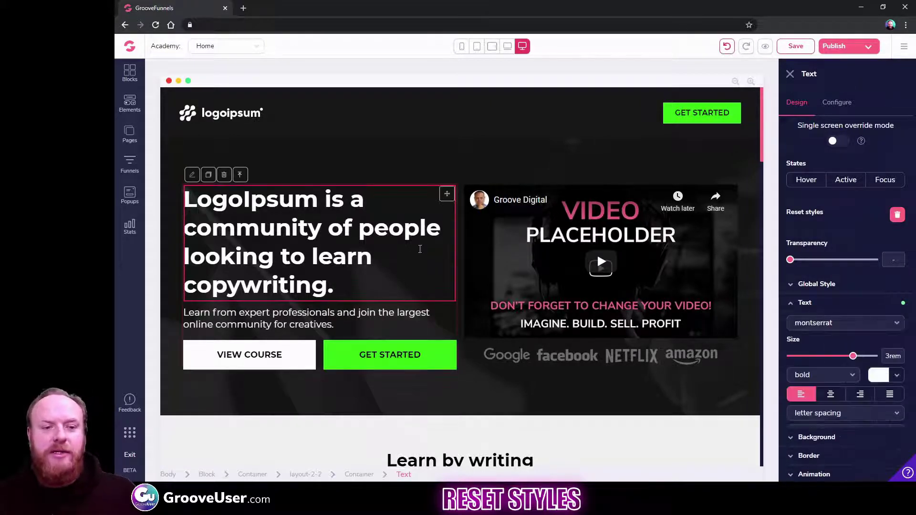
left_click(340, 233)
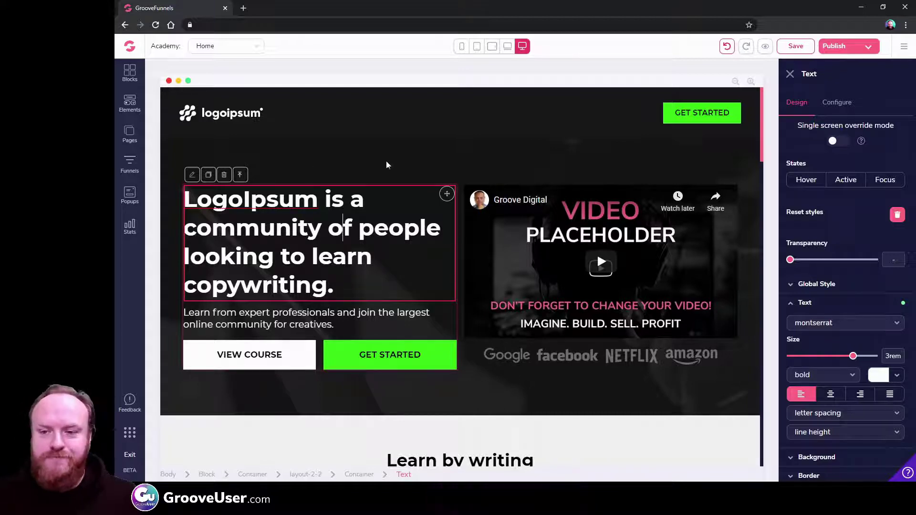
left_click(308, 227)
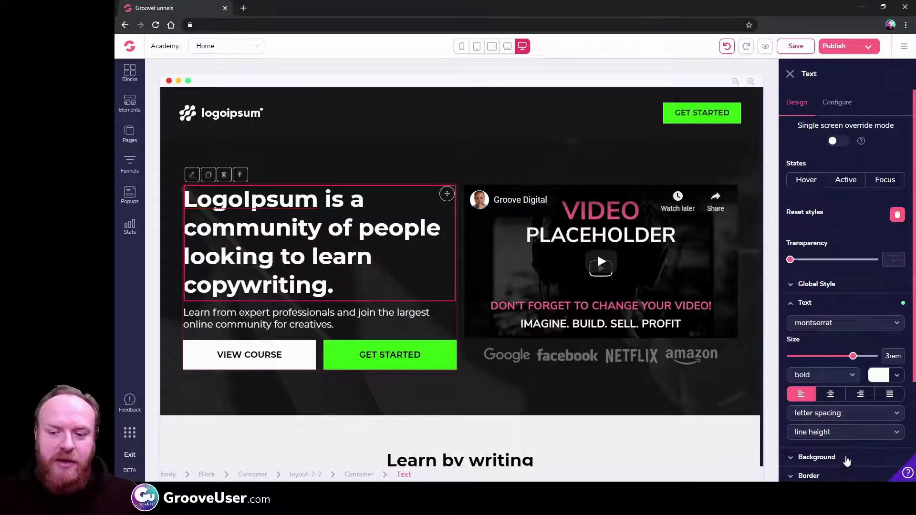
scroll(852, 441, "down", 2)
scroll(852, 441, "down", 1)
scroll(852, 441, "up", 3)
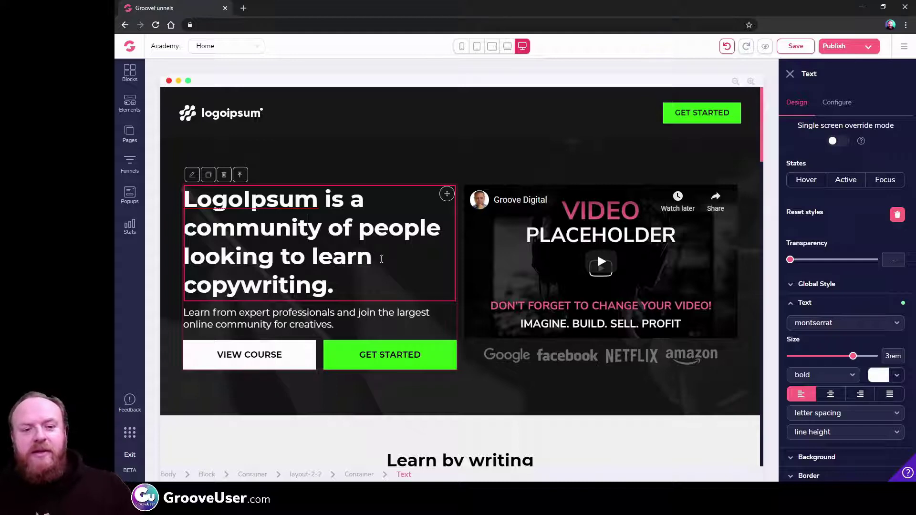
left_click(374, 241)
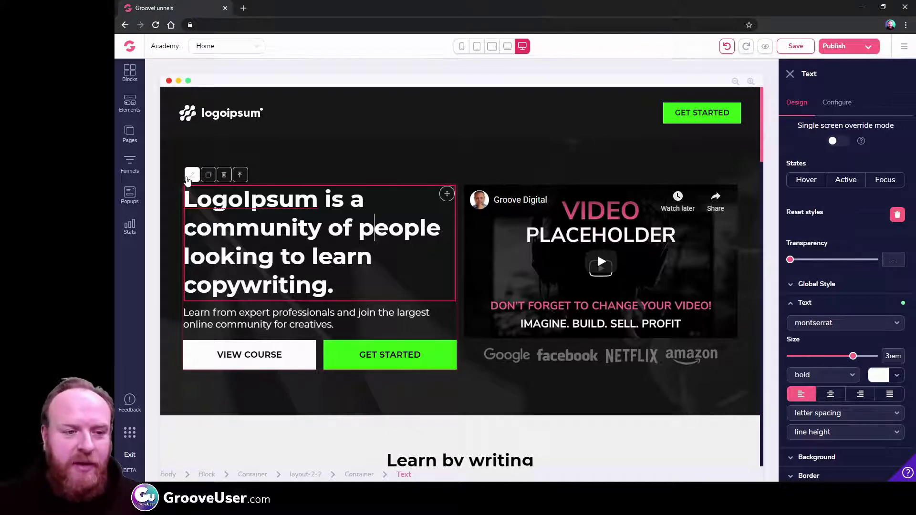
left_click(429, 245)
left_click_drag(452, 243, 351, 242)
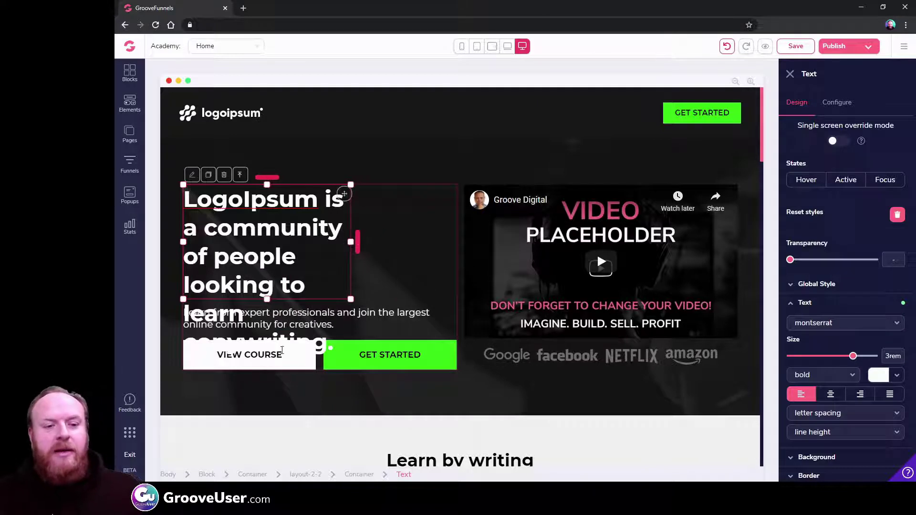
- Reset all styles of the hero headline and reopen its text settings
left_click(897, 215)
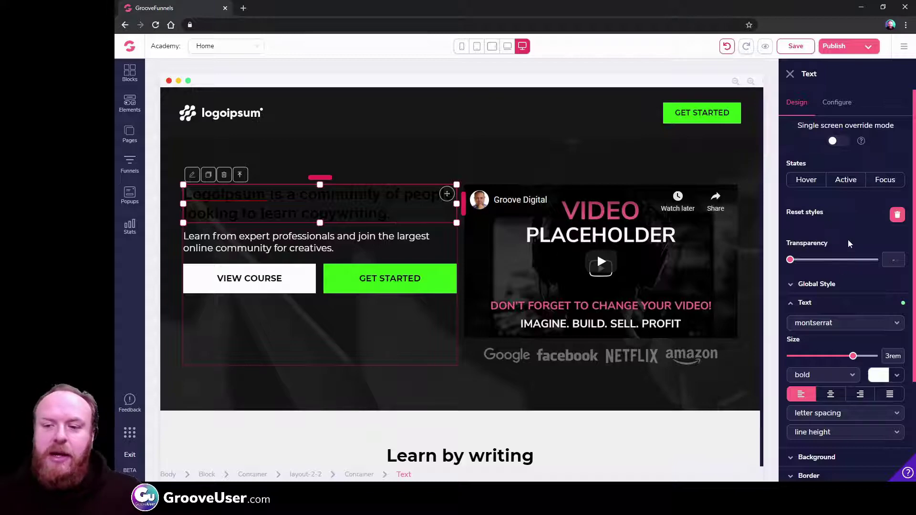
scroll(847, 248, "down", 1)
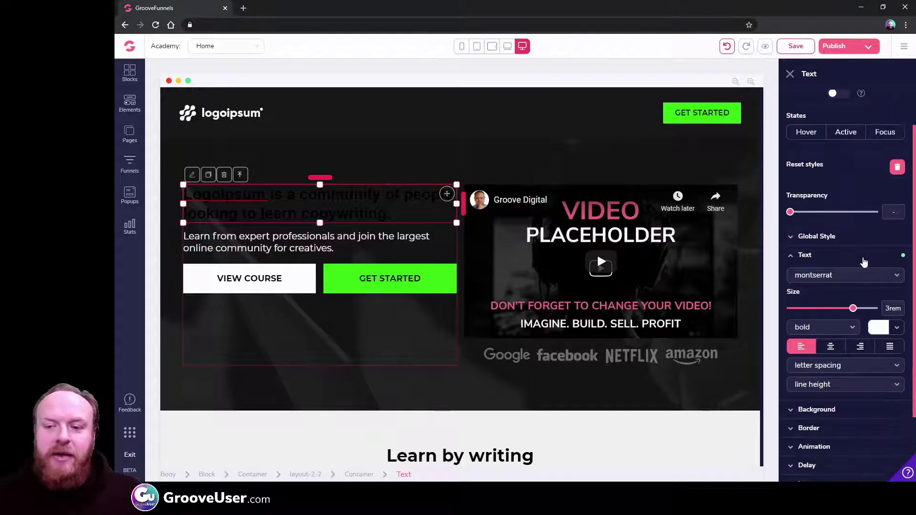
left_click(790, 256)
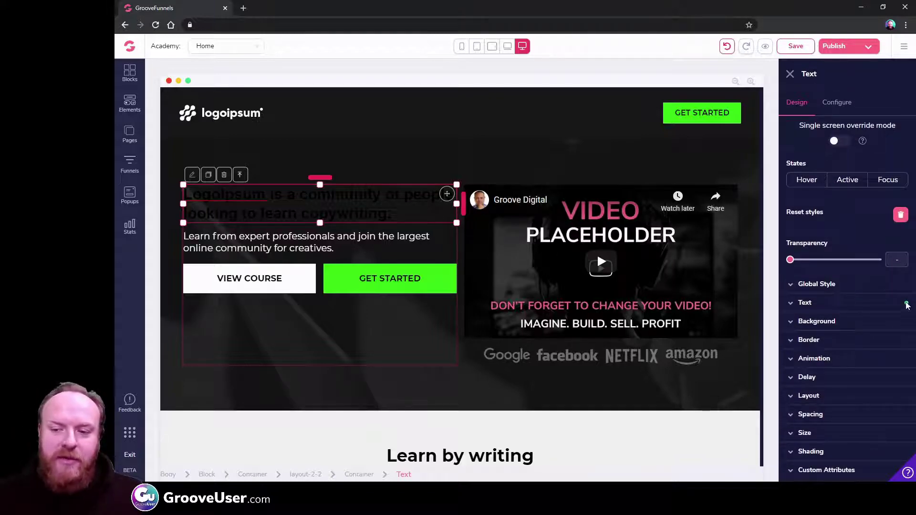
left_click(794, 303)
scroll(845, 358, "down", 2)
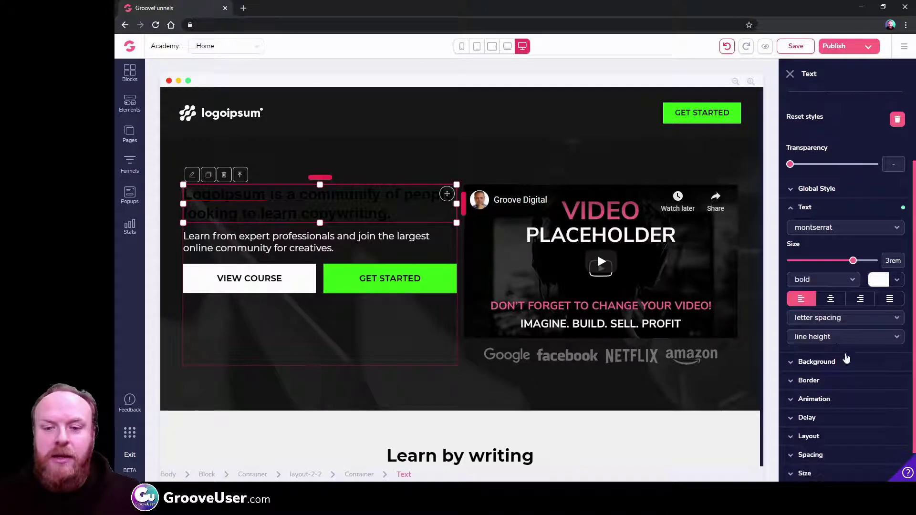
- Set the hero headline's font to montserrat
left_click(830, 229)
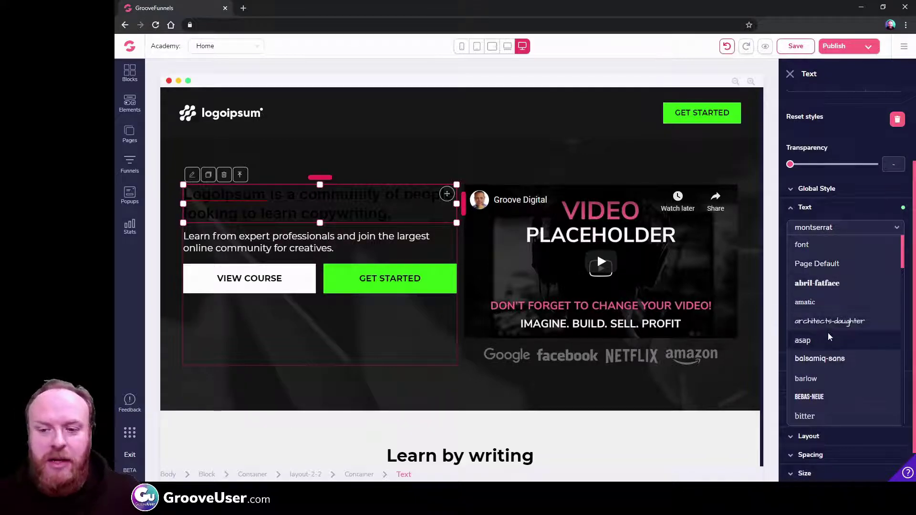
scroll(829, 334, "down", 4)
scroll(830, 338, "down", 5)
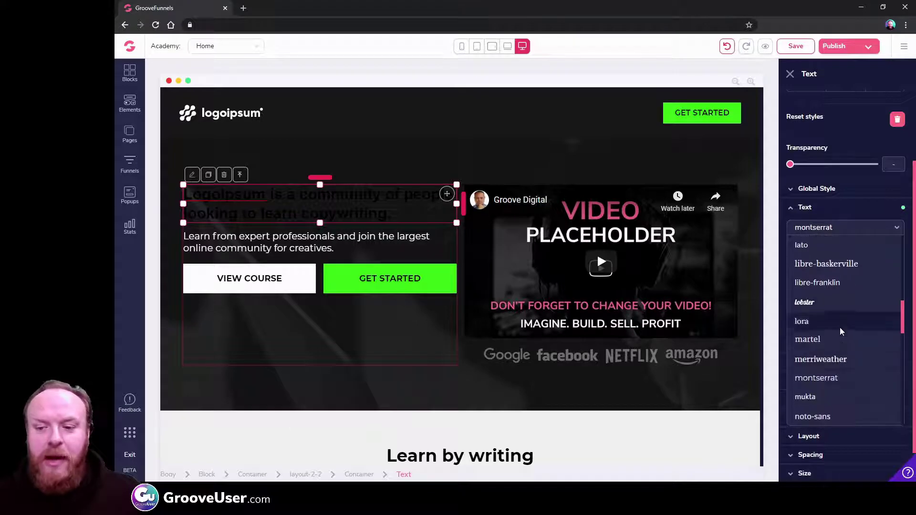
left_click(828, 377)
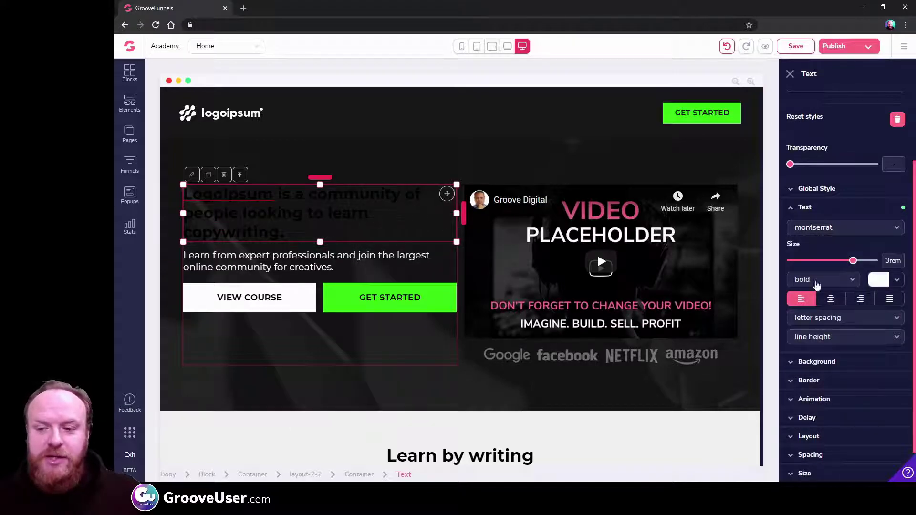
- Set the hero headline's text color to white #FFFFFF and apply left alignment
left_click(877, 282)
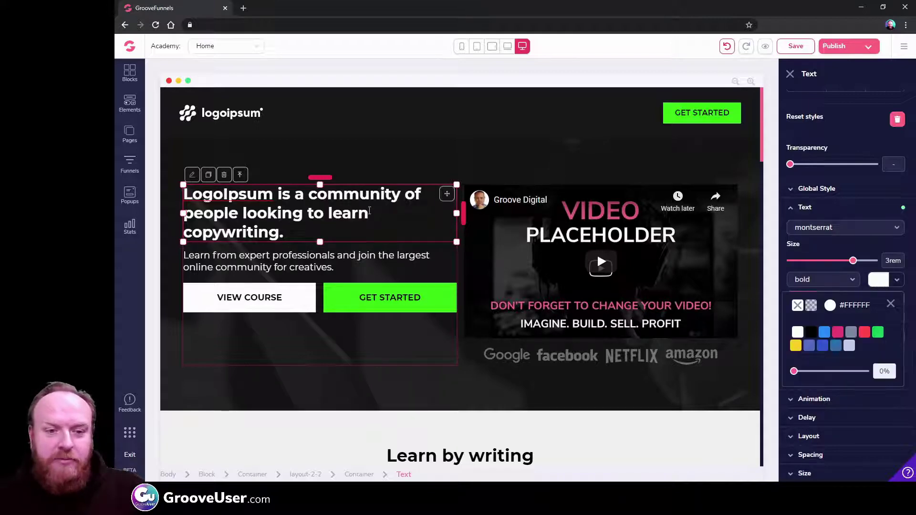
left_click(891, 303)
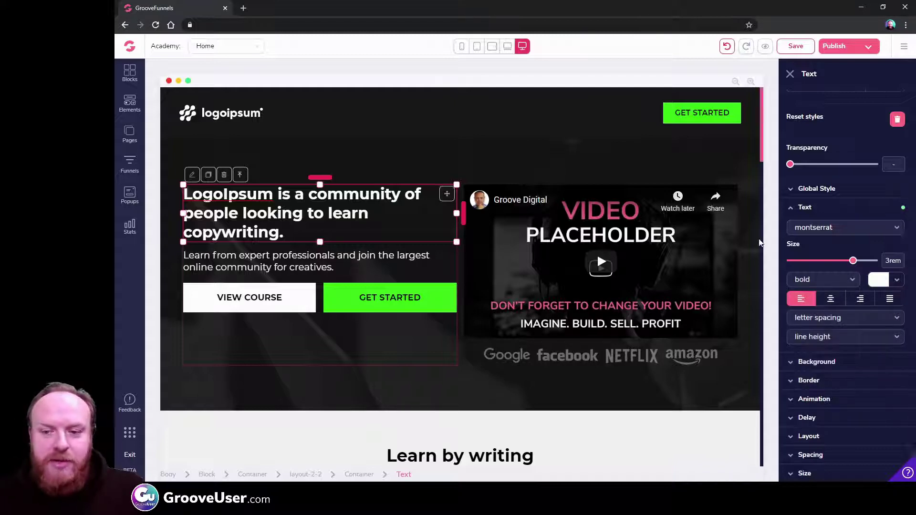
left_click(801, 299)
left_click(804, 301)
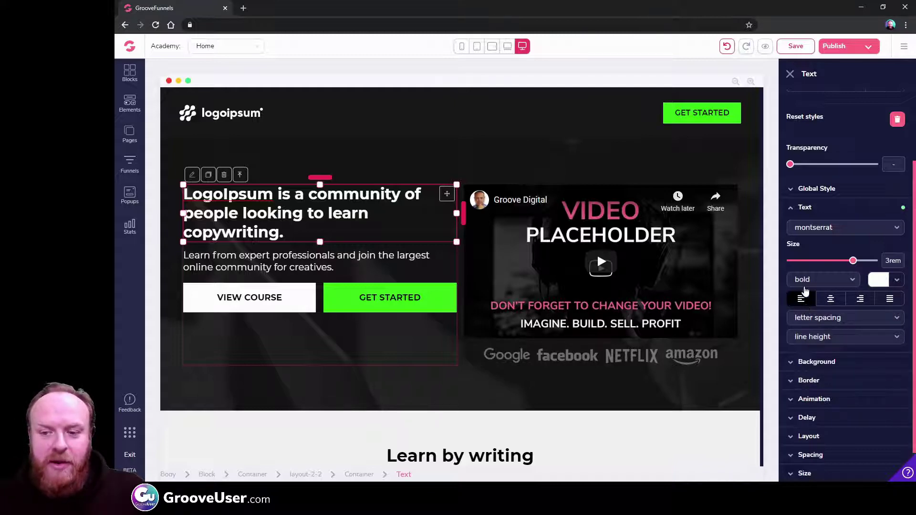
- Set the hero headline's text size to 3rem
scroll(855, 352, "down", 1)
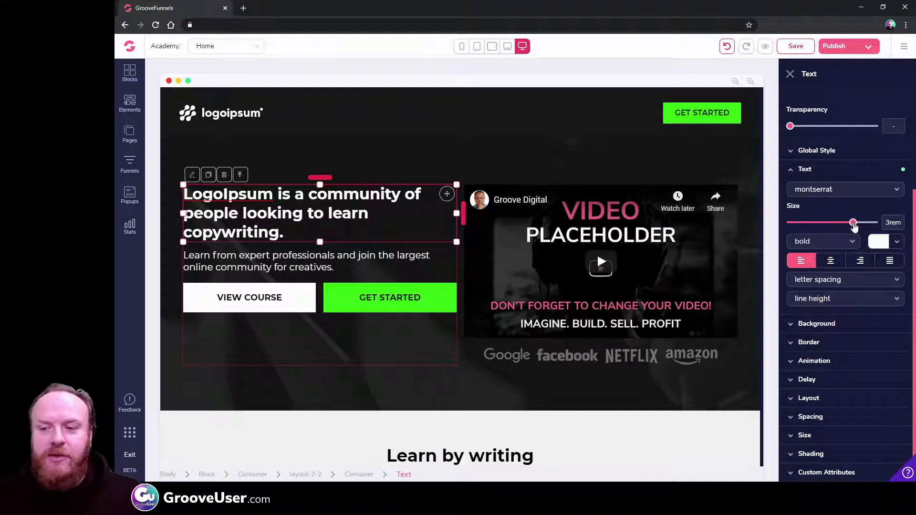
left_click_drag(853, 227, 853, 225)
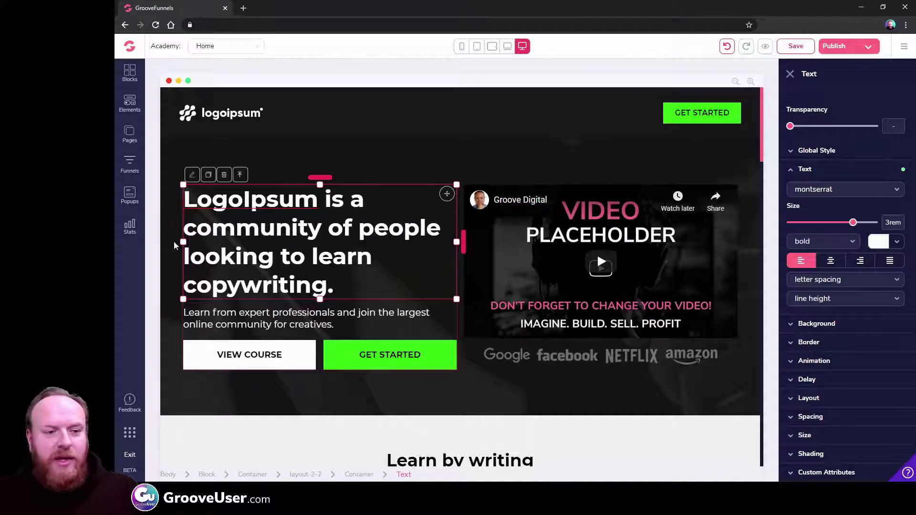
left_click(169, 227)
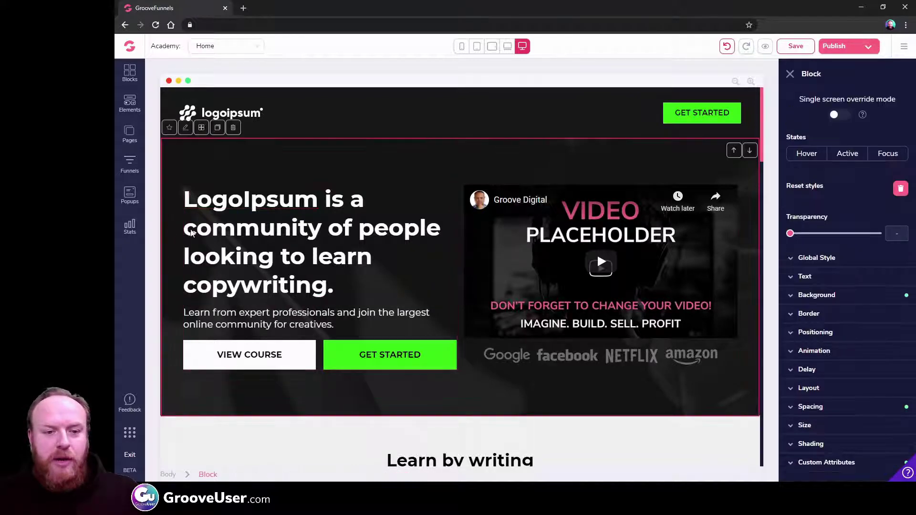
left_click(307, 243)
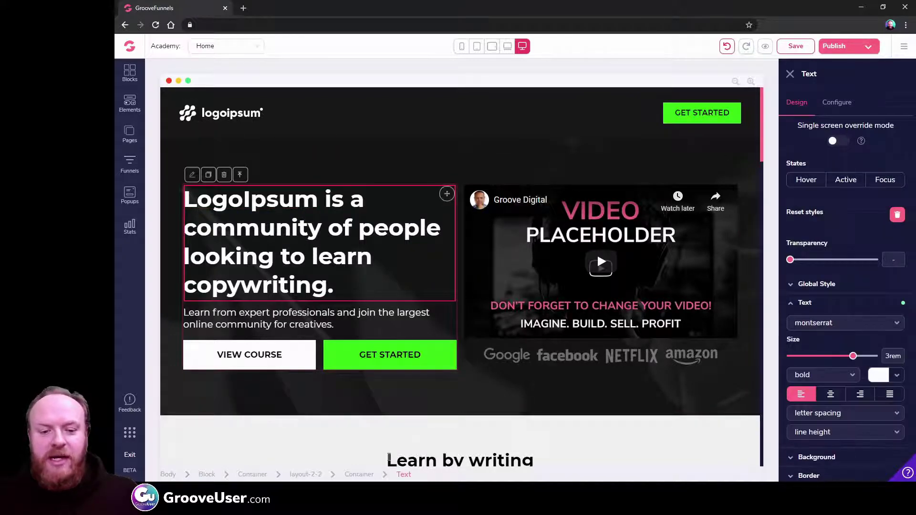
- Reset the hero block's styles and set its background color to dark green #0B5B2A
left_click(167, 204)
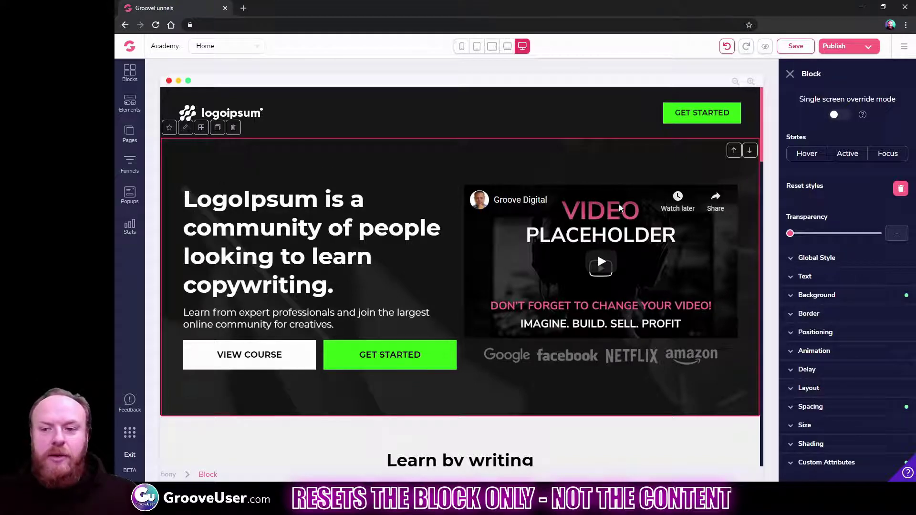
left_click(900, 191)
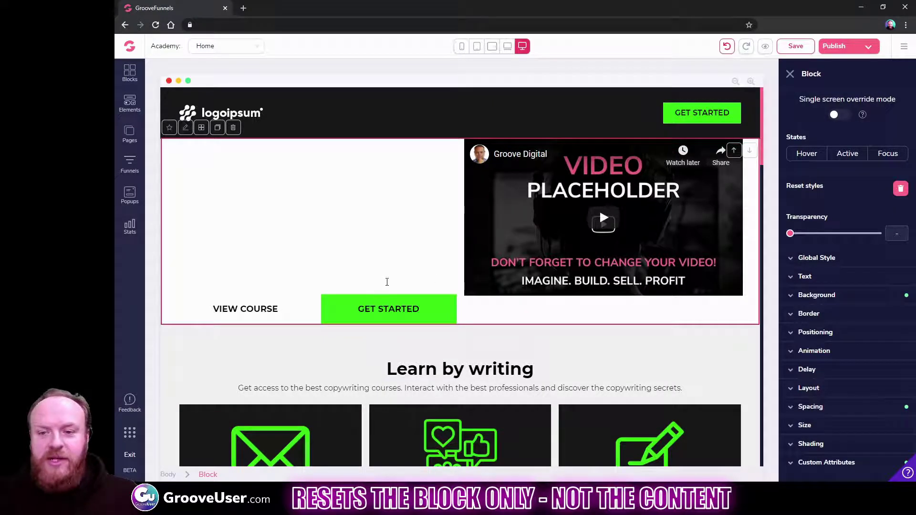
left_click(822, 296)
left_click(865, 318)
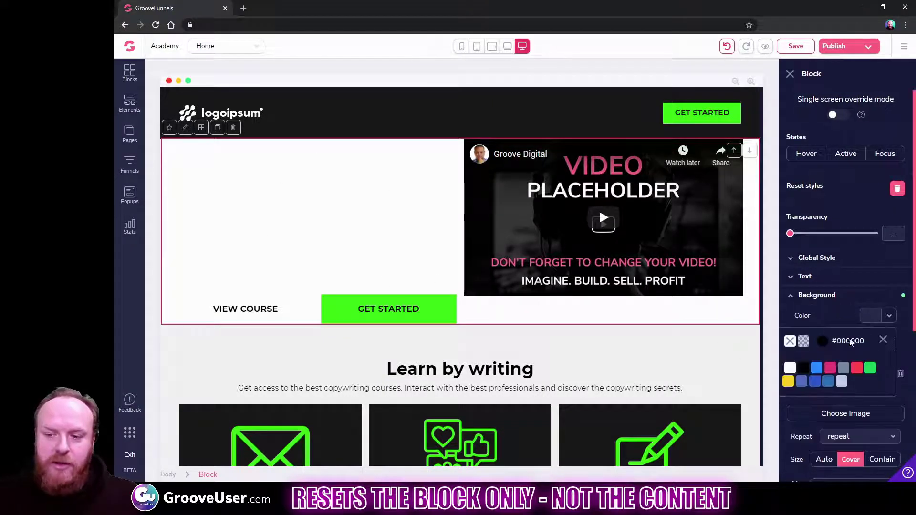
mouse_move(870, 368)
left_click(870, 391)
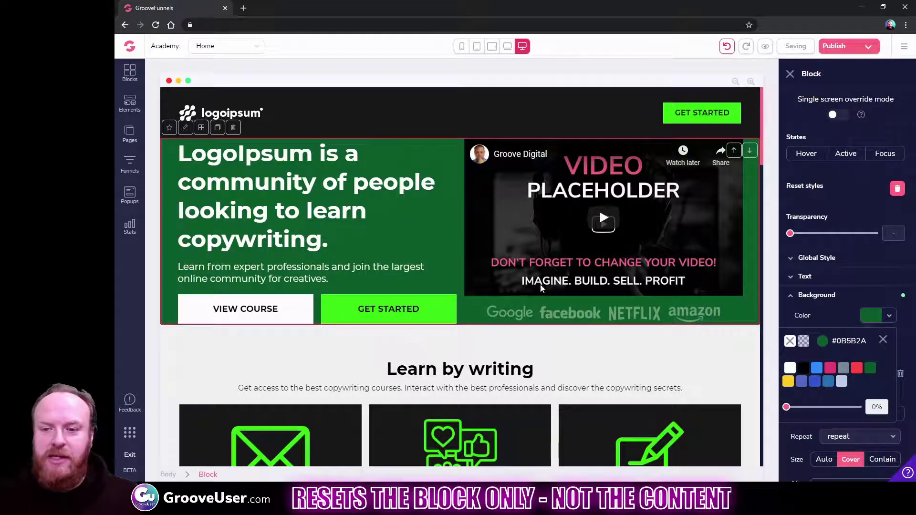
left_click(883, 341)
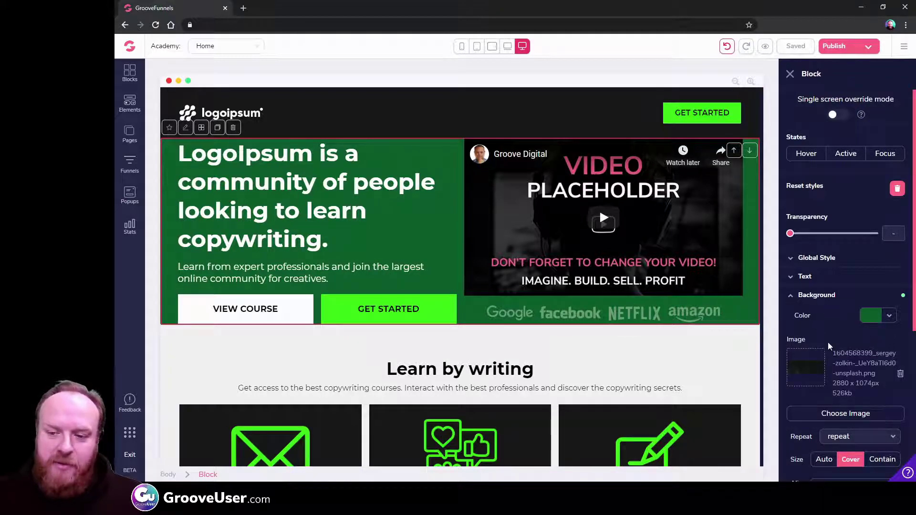
- Center the hero block's background image and change its background color to #0F1824
scroll(853, 390, "down", 2)
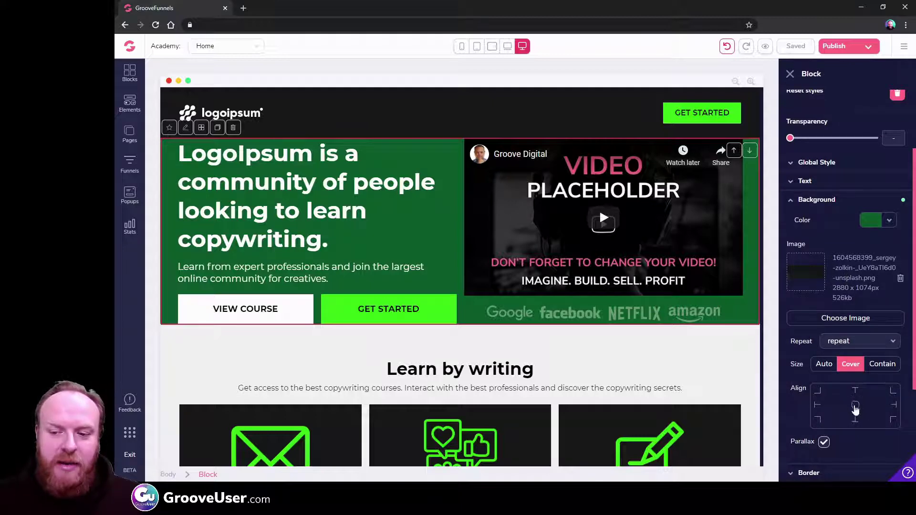
left_click(855, 406)
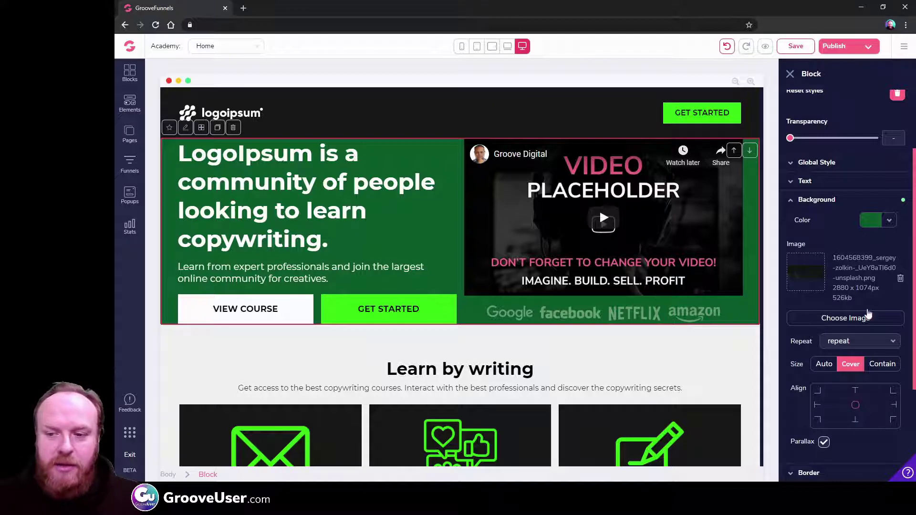
left_click(881, 220)
left_click(790, 246)
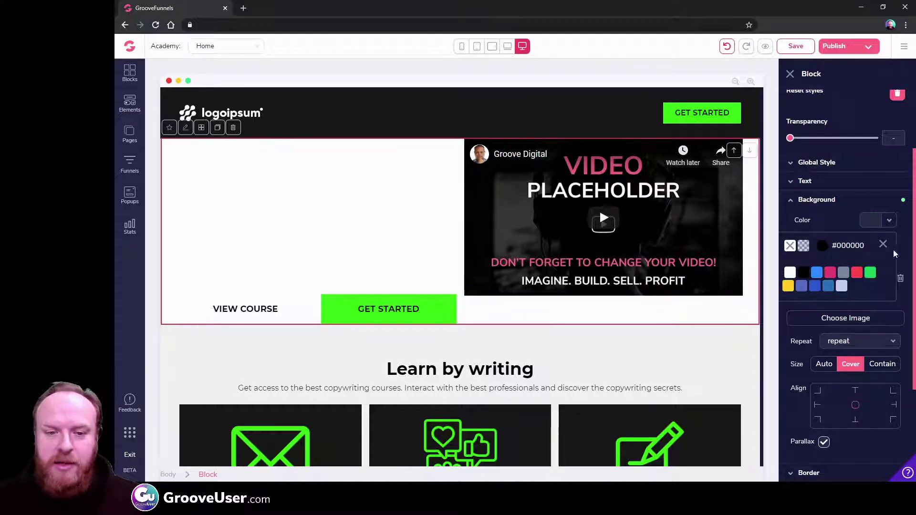
mouse_move(817, 282)
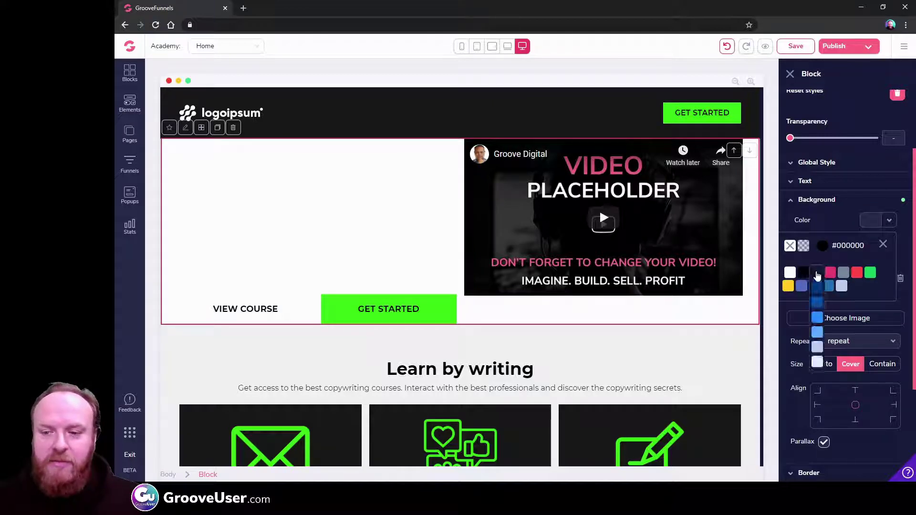
left_click(845, 277)
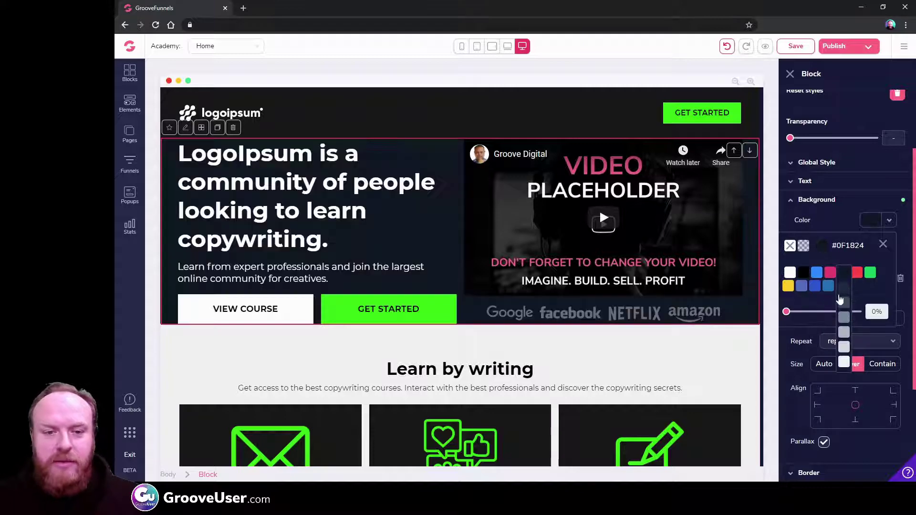
- Set the hero block's top and bottom padding to 6rem
scroll(865, 362, "down", 3)
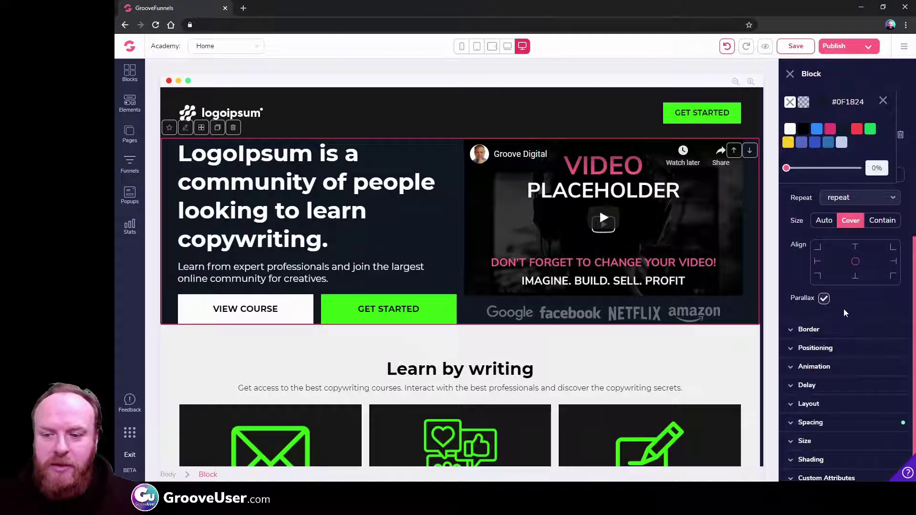
left_click(836, 420)
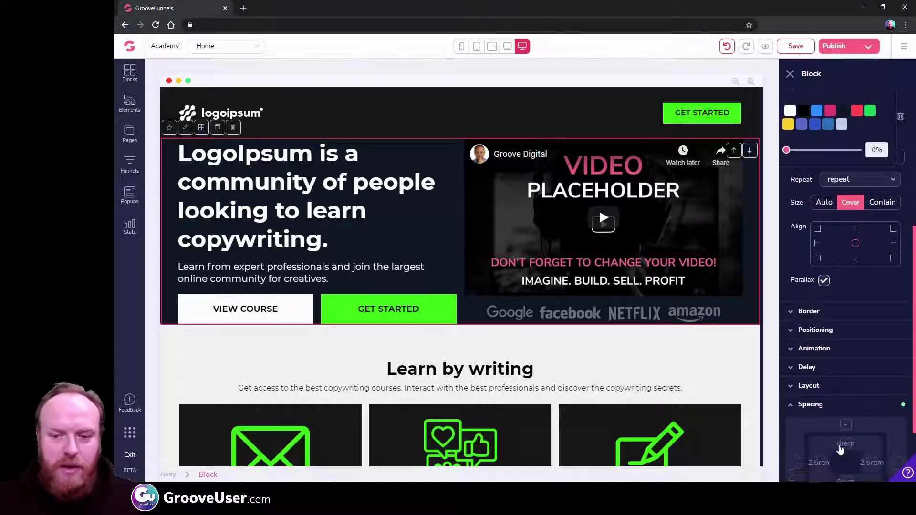
scroll(840, 420, "down", 2)
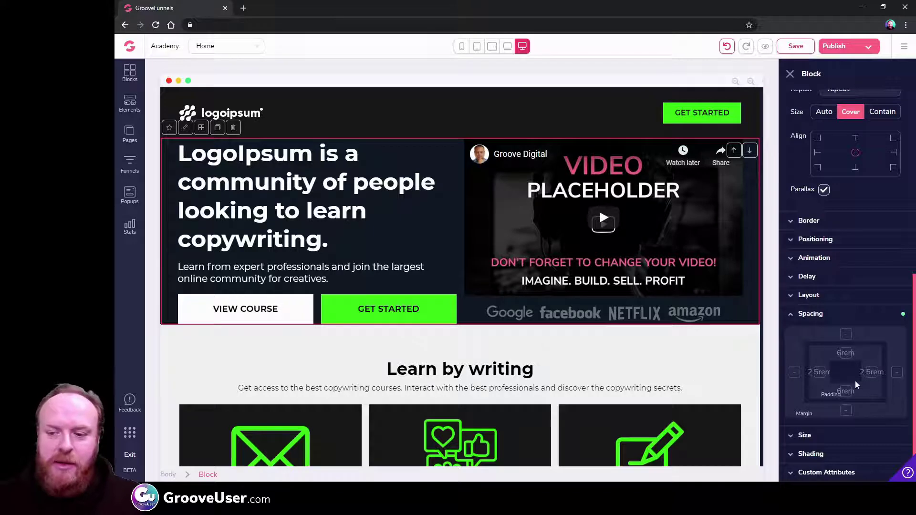
left_click(845, 354)
left_click(845, 391)
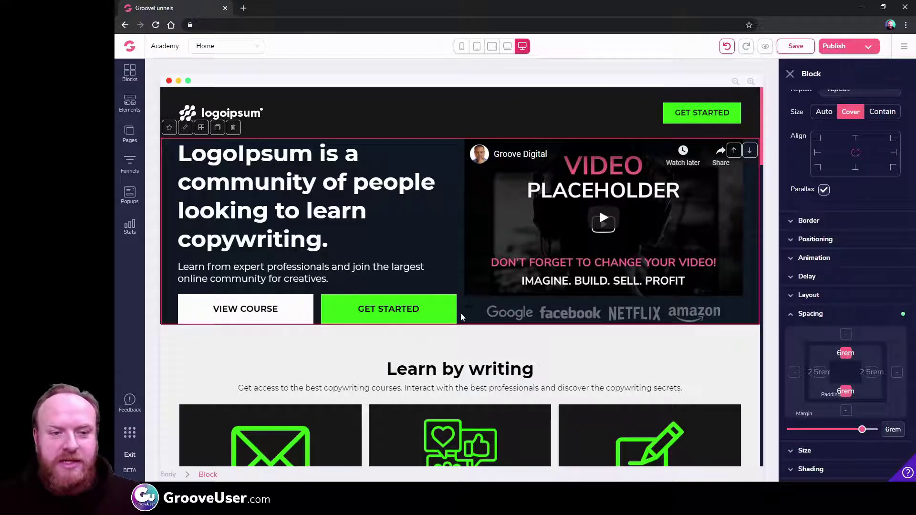
left_click(863, 431)
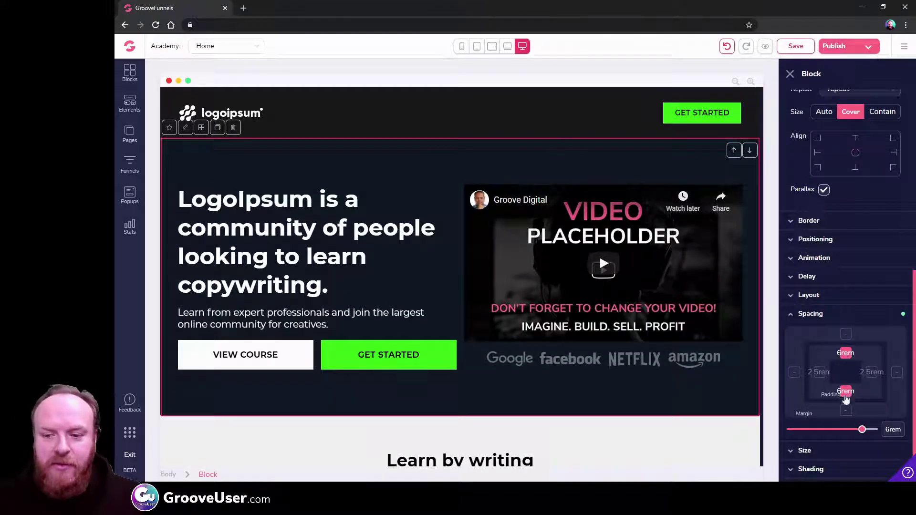
- Set the hero block's left and right padding to 2.5rem
left_click(819, 372)
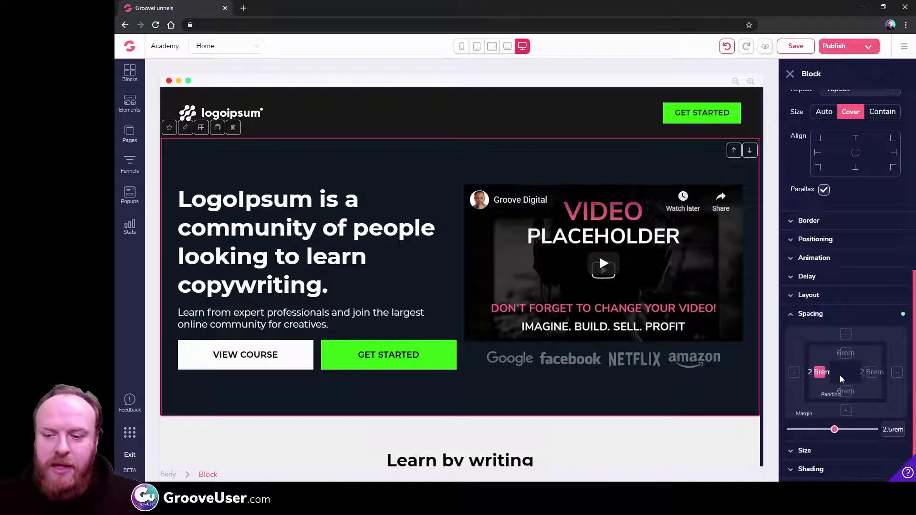
left_click(871, 373, "shift")
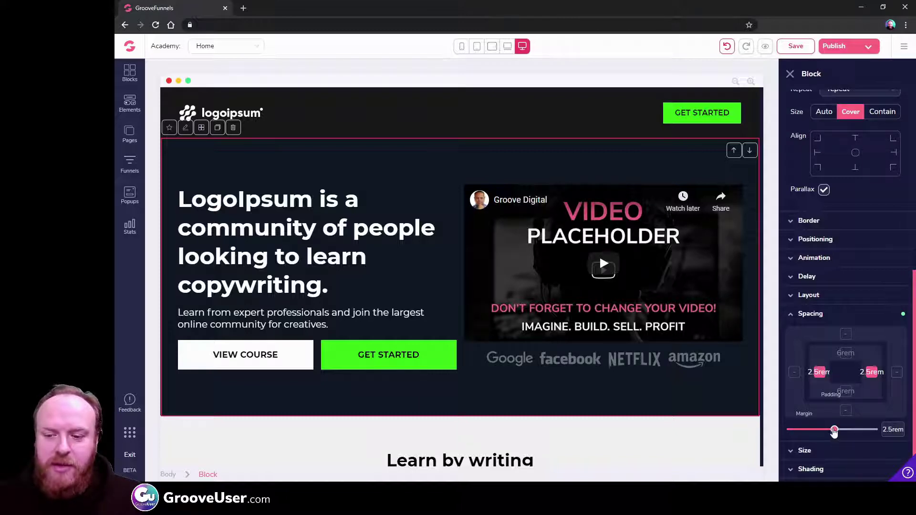
left_click_drag(834, 429, 834, 430)
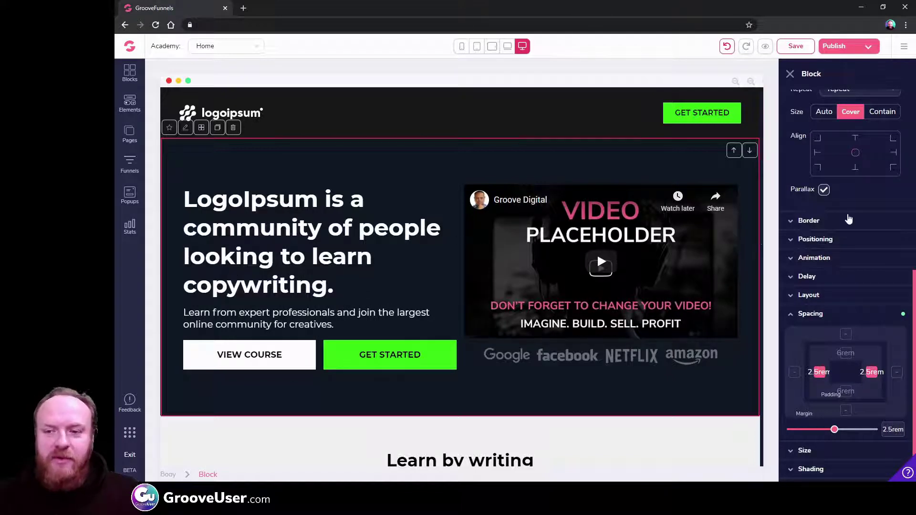
scroll(847, 225, "up", 3)
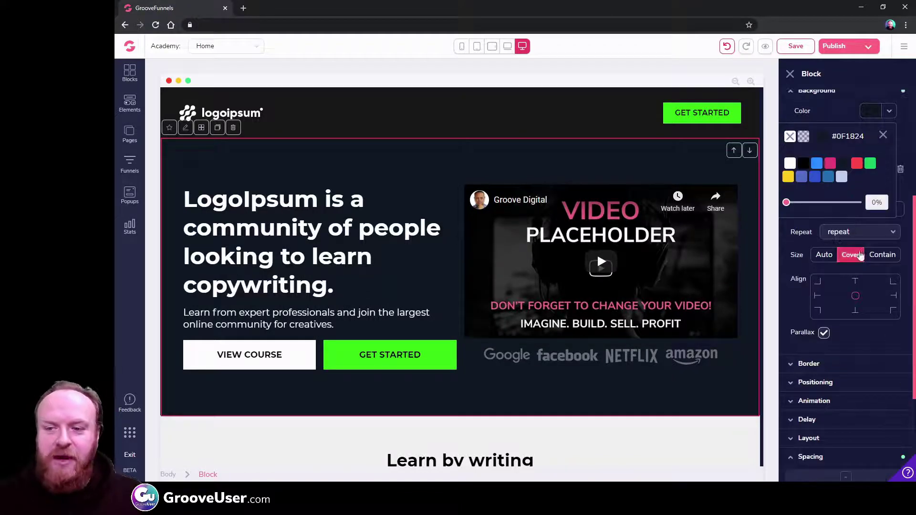
left_click(883, 136)
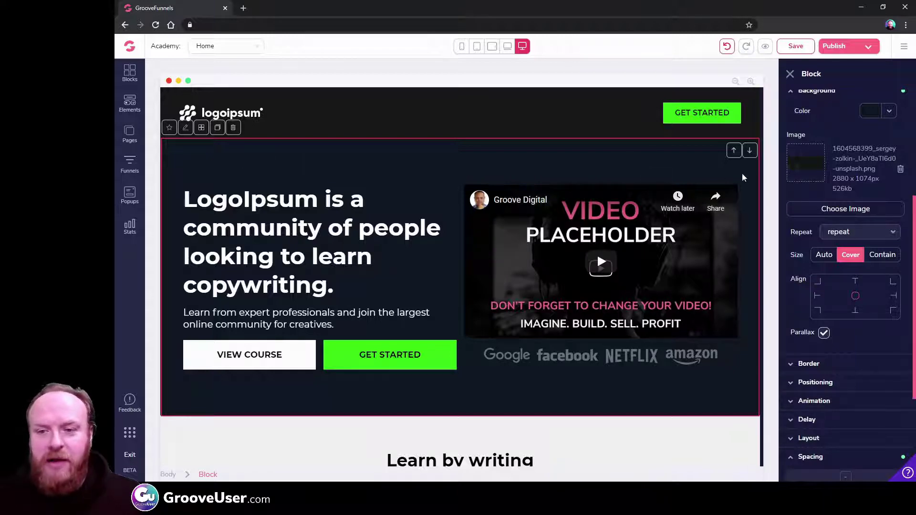
- Undo the hero block's padding, background and style reset changes back to its original dark image background
left_click(726, 47)
left_click(726, 47)
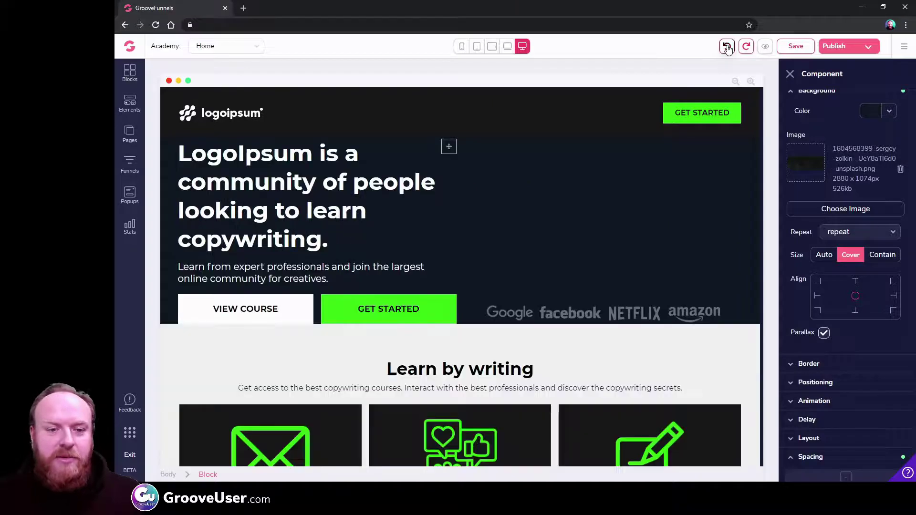
left_click(727, 46)
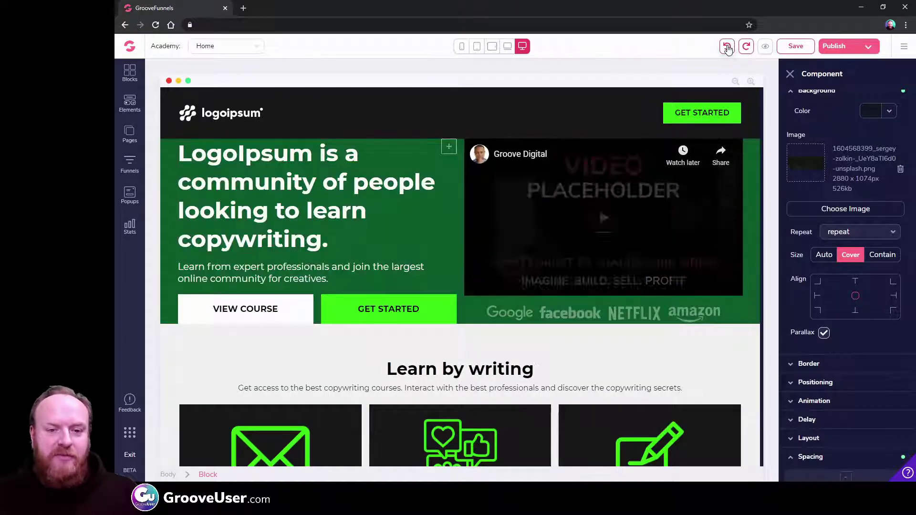
left_click(740, 48)
left_click(740, 47)
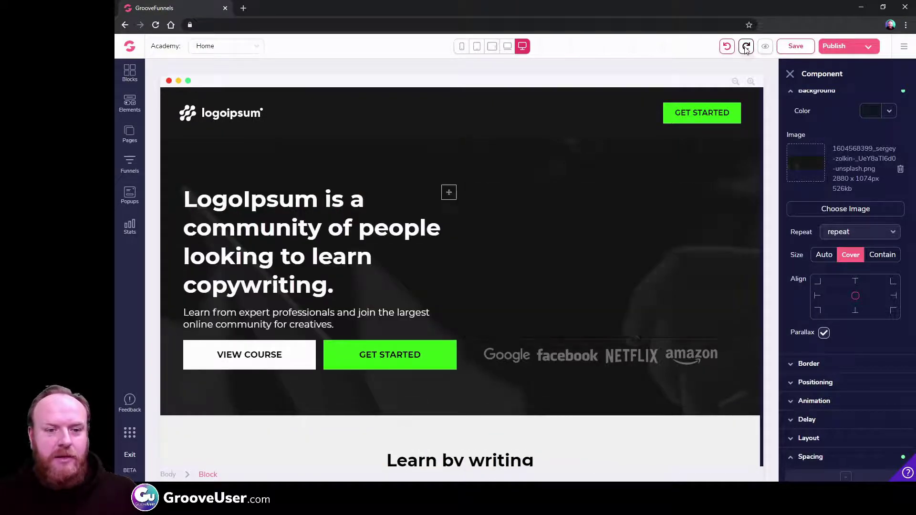
- Examine the hero block's spacing and background settings
left_click(621, 408)
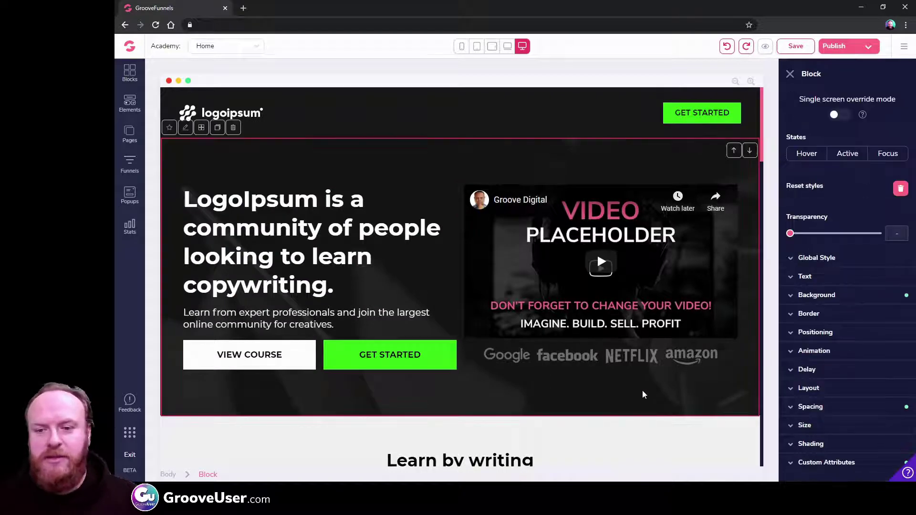
left_click(835, 405)
scroll(871, 442, "down", 1)
scroll(872, 442, "down", 1)
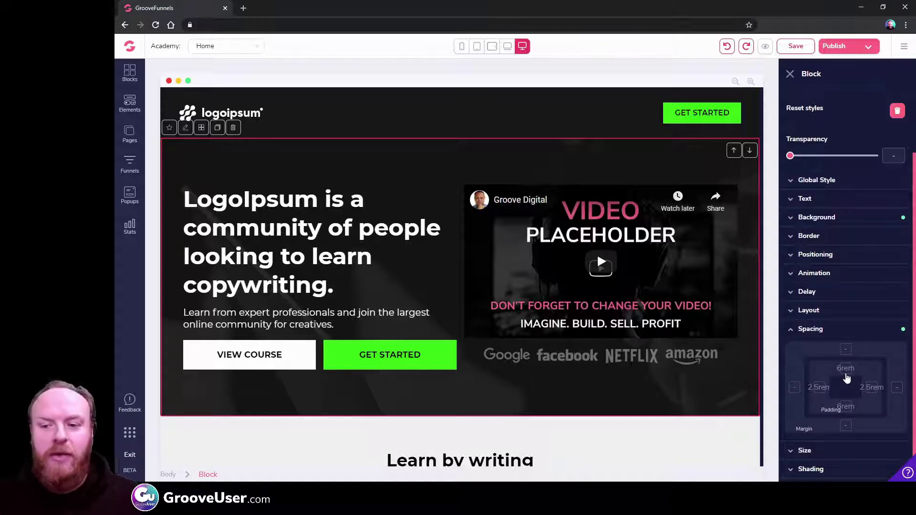
left_click(792, 333)
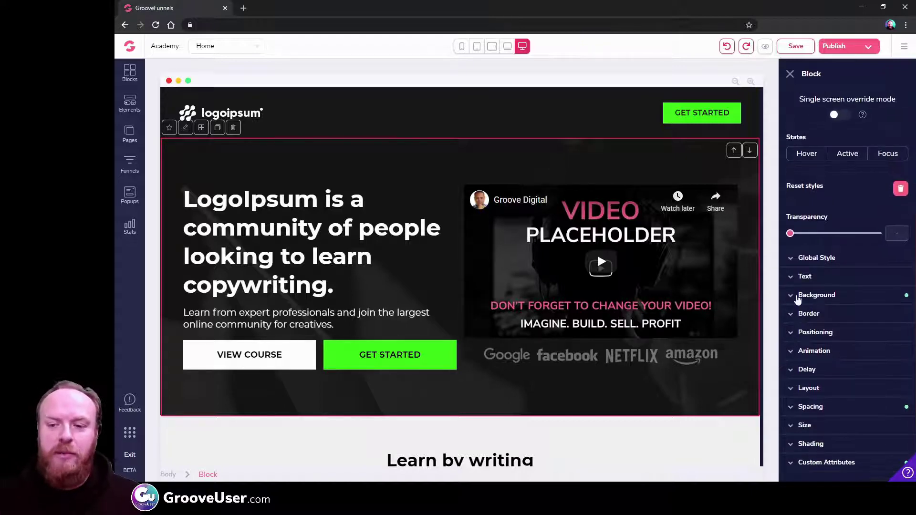
left_click(792, 298)
left_click(792, 298)
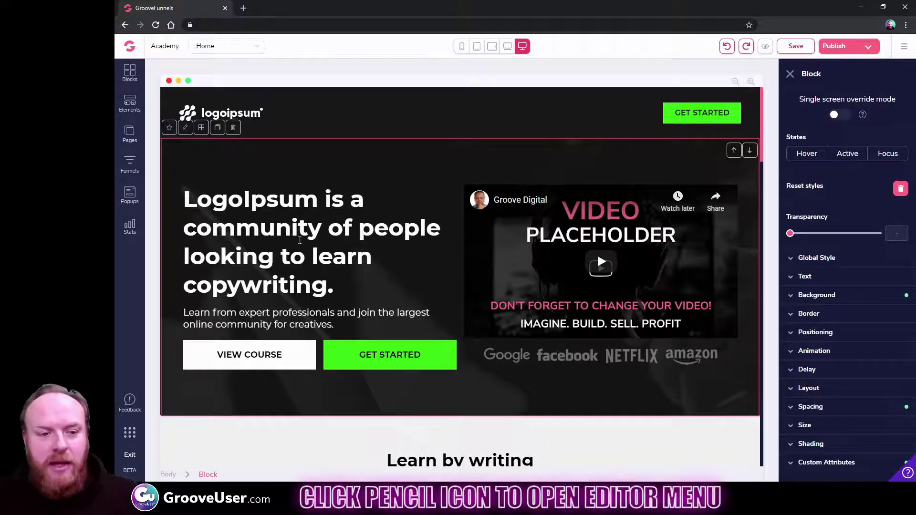
- Examine the hero headline's spacing and size settings
left_click(269, 233)
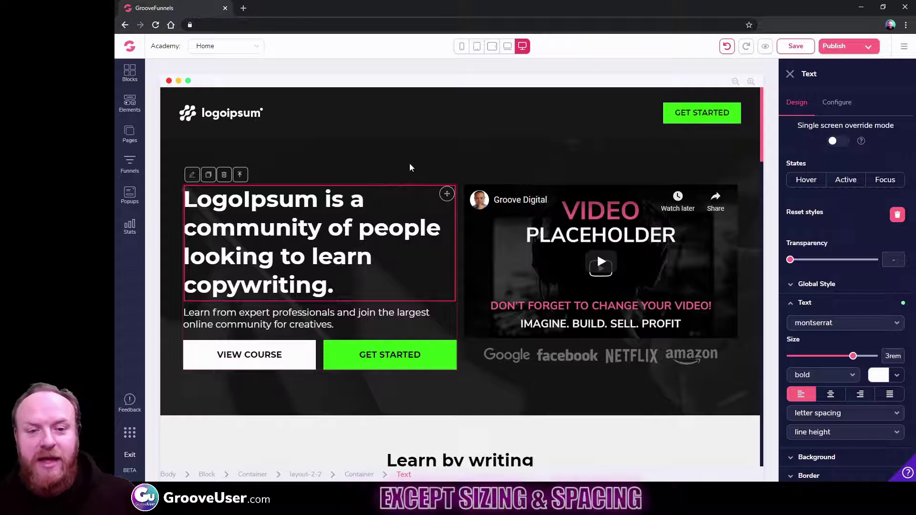
scroll(834, 333, "down", 3)
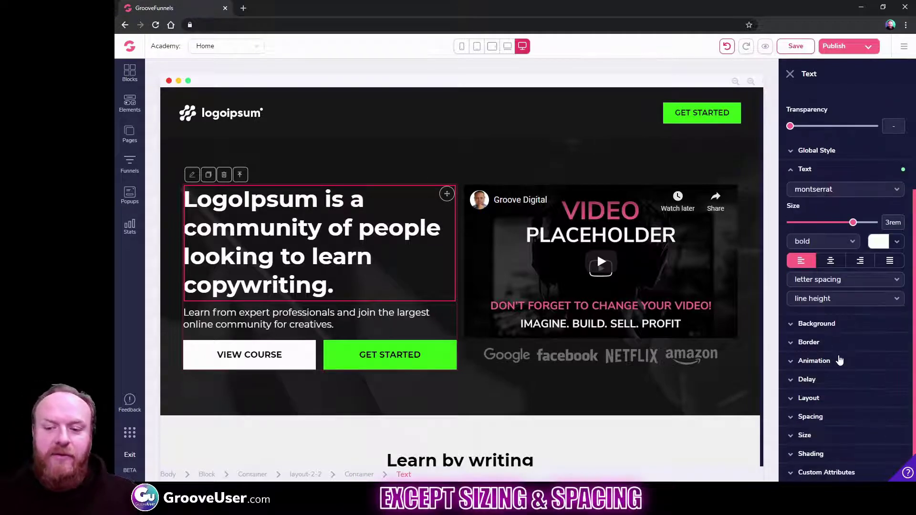
left_click(819, 419)
left_click(830, 435)
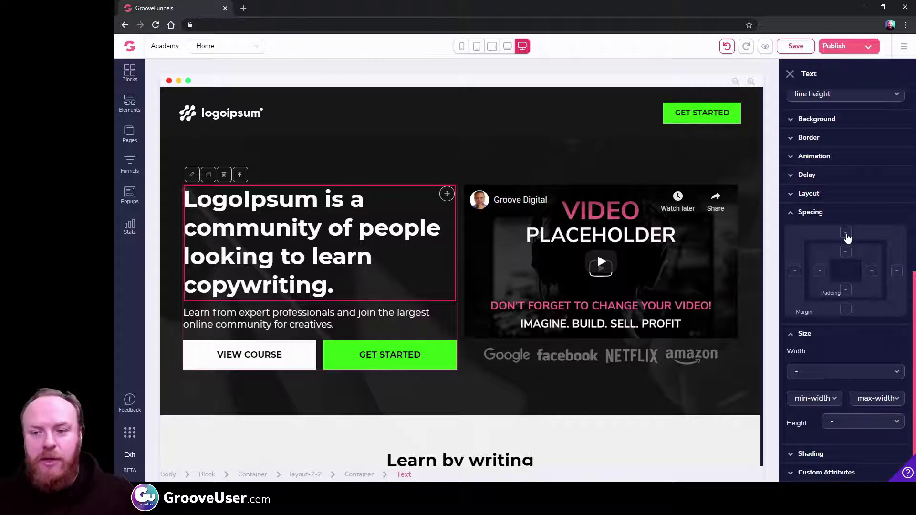
left_click(811, 213)
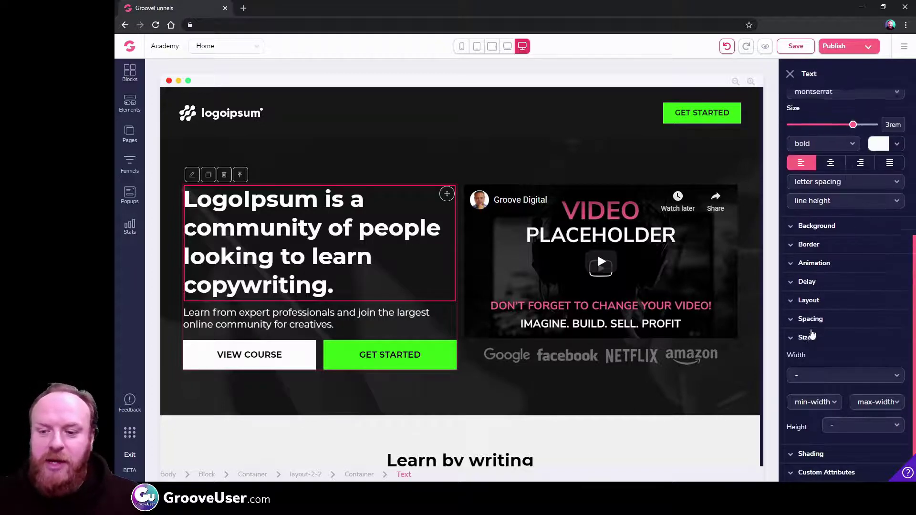
scroll(825, 343, "up", 2)
scroll(825, 257, "up", 3)
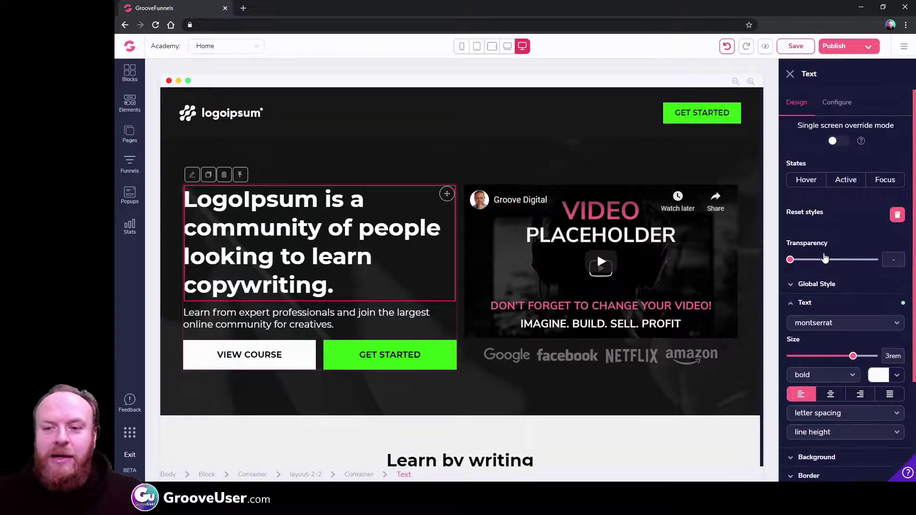